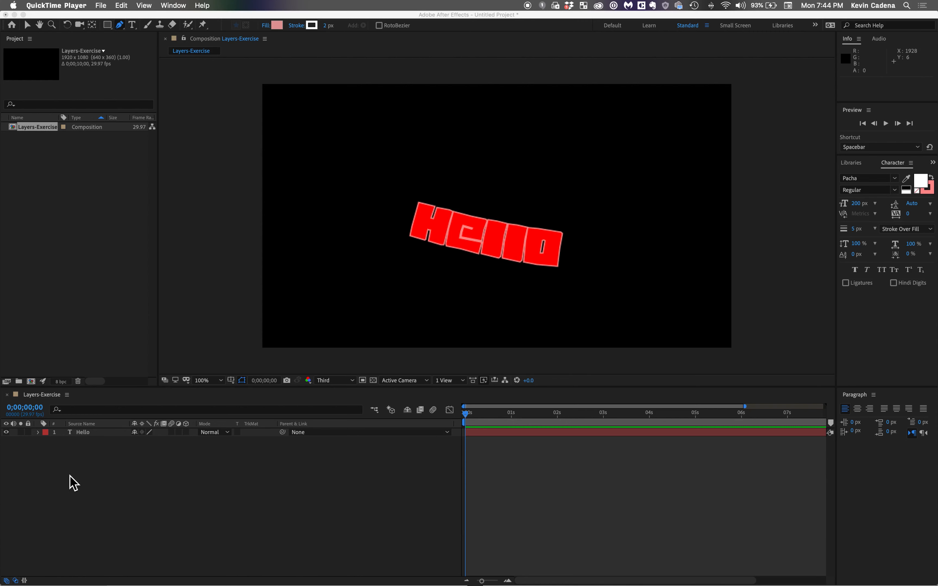
Step: Hide the Hello text layer and start a new solid layer named Red Solid
{"action": "left_click", "coordinate": [73, 483]}
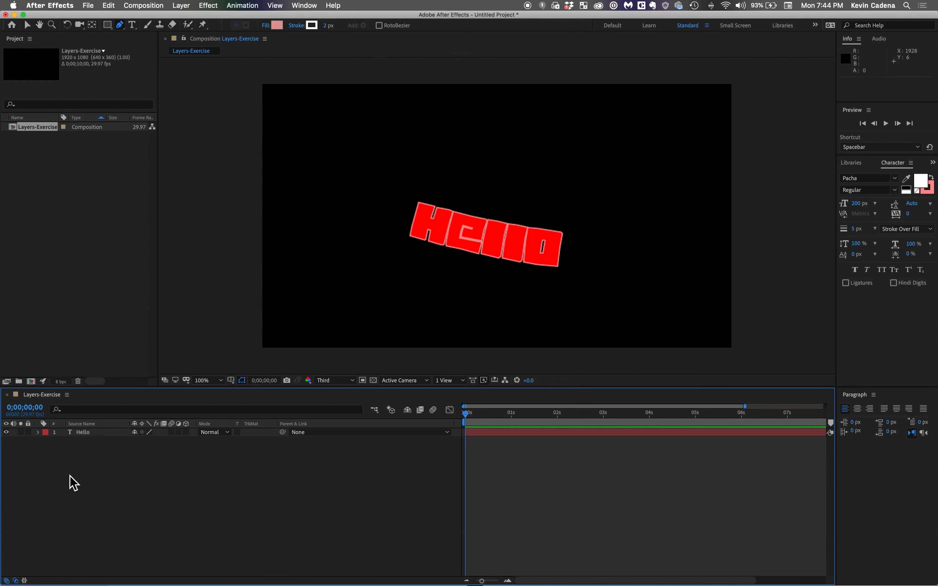
{"action": "left_click", "coordinate": [6, 432]}
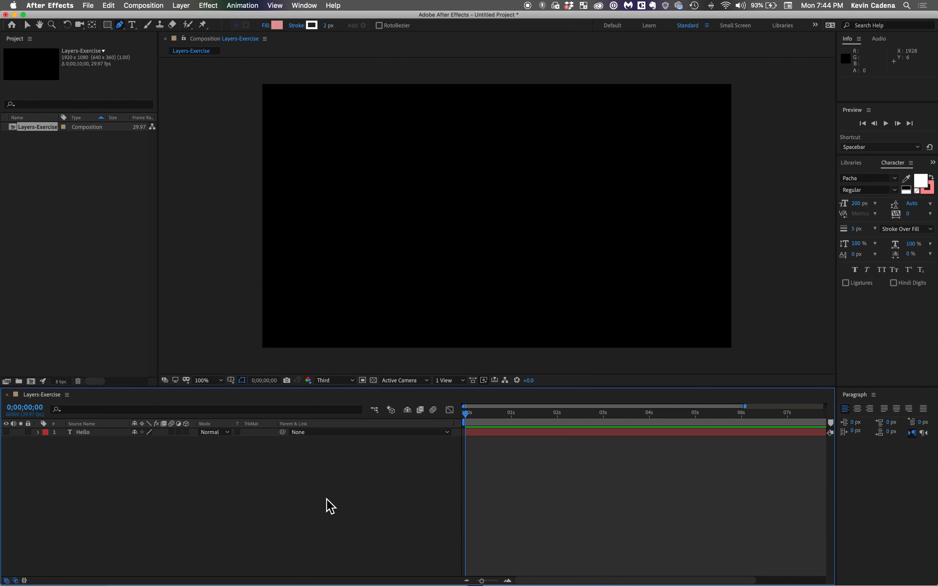
{"action": "right_click", "coordinate": [291, 464]}
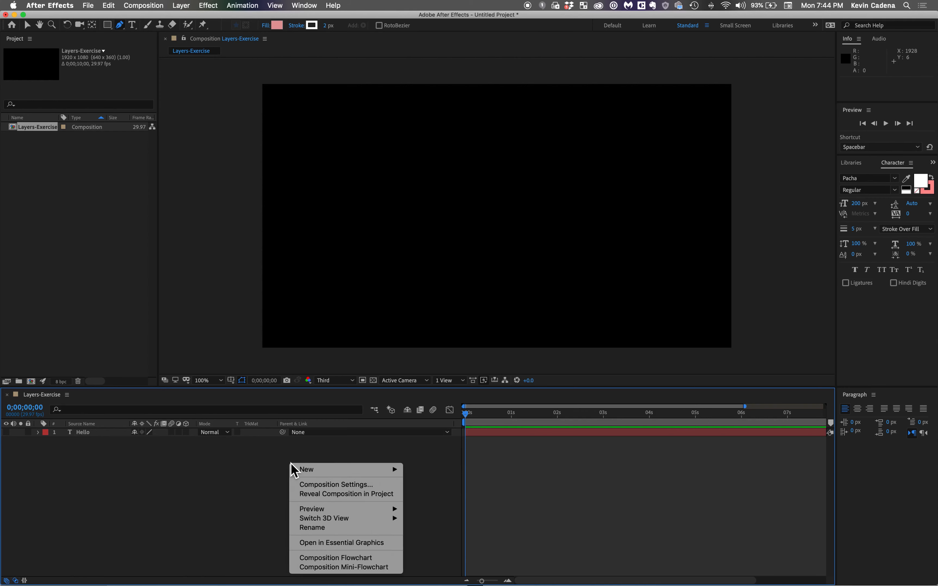
{"action": "mouse_move", "coordinate": [357, 469]}
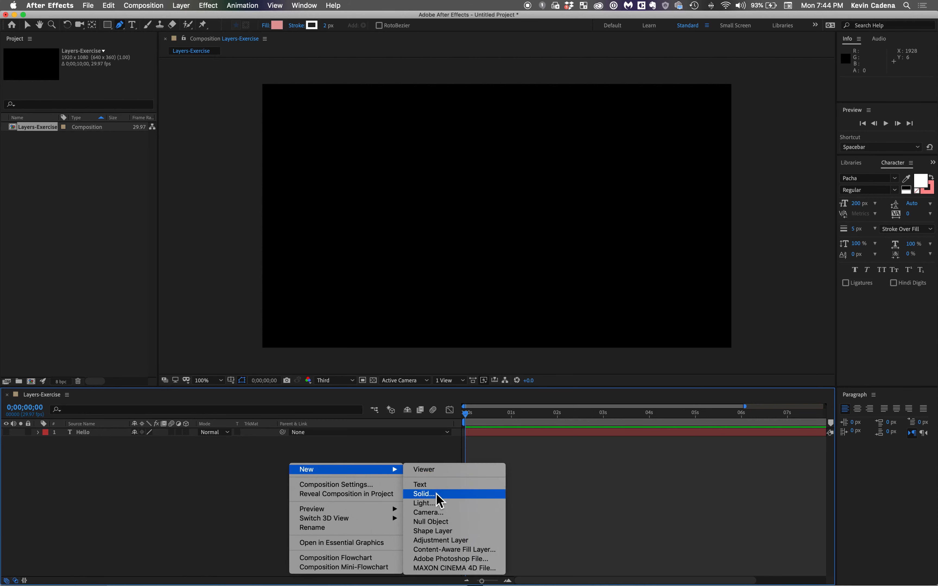
{"action": "left_click", "coordinate": [424, 493]}
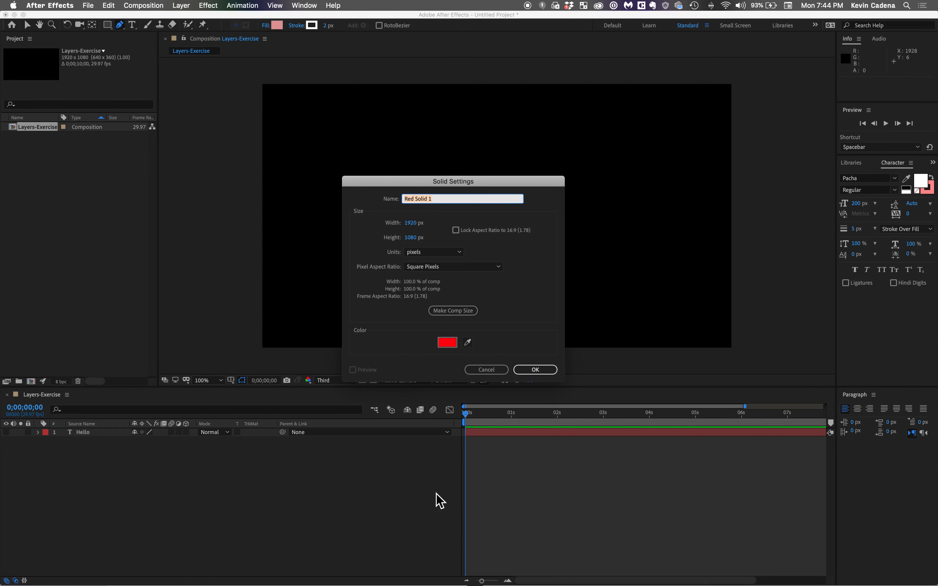
{"action": "key", "text": "Right"}
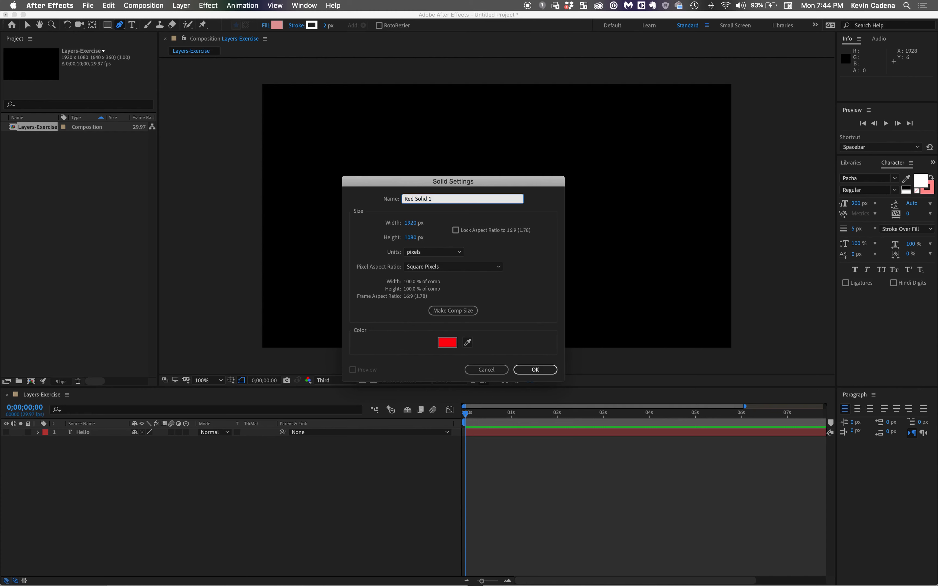
{"action": "key", "text": "BackSpace"}
Step: Set the new solid's units to % of composition, with width and height both at 50 %
{"action": "left_click", "coordinate": [459, 253]}
{"action": "left_click", "coordinate": [445, 296]}
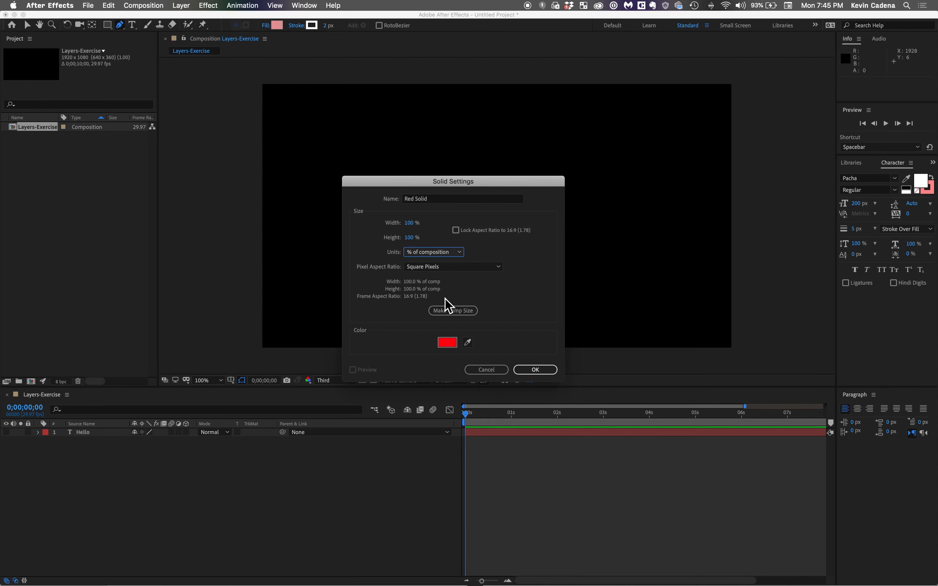
{"action": "left_click", "coordinate": [411, 224]}
{"action": "type", "text": "50"}
{"action": "key", "text": "Tab"}
{"action": "type", "text": "50"}
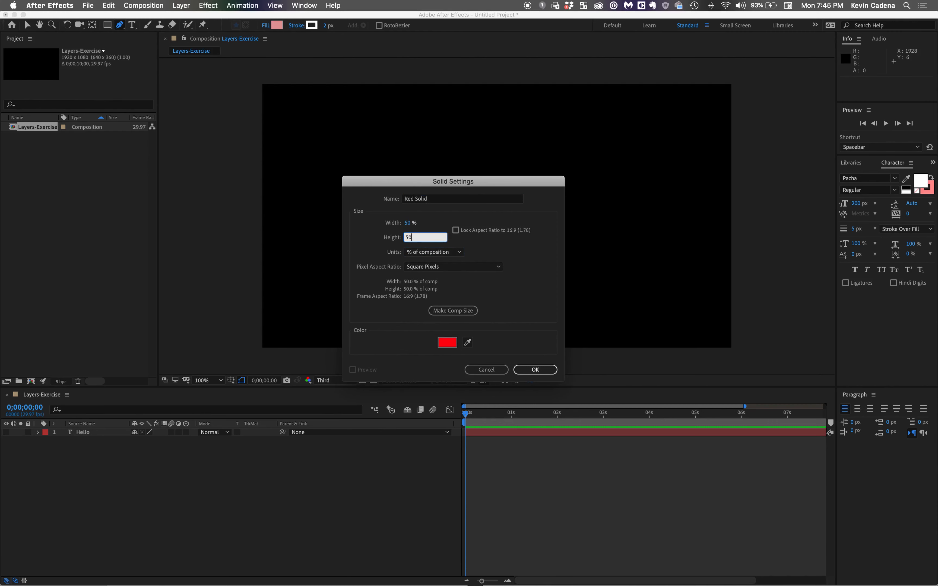
{"action": "key", "text": "Tab"}
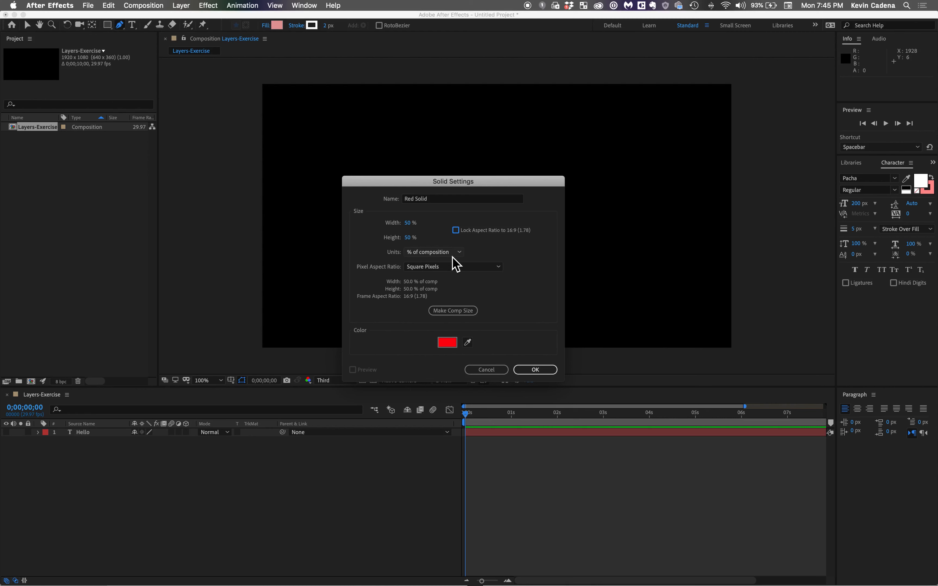
Step: Create the solid at full composition size and expand the Solids folder in the project
{"action": "left_click", "coordinate": [468, 313]}
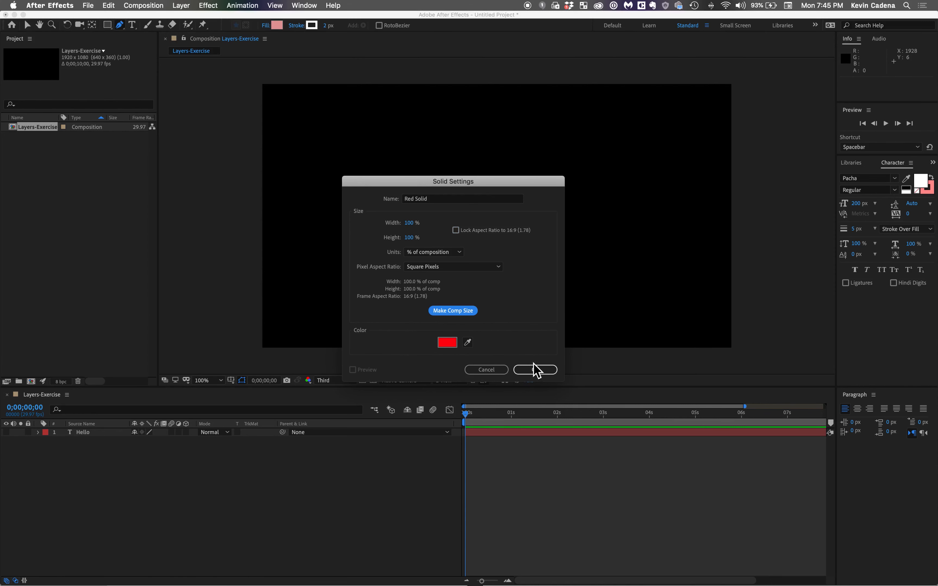
{"action": "left_click", "coordinate": [528, 370]}
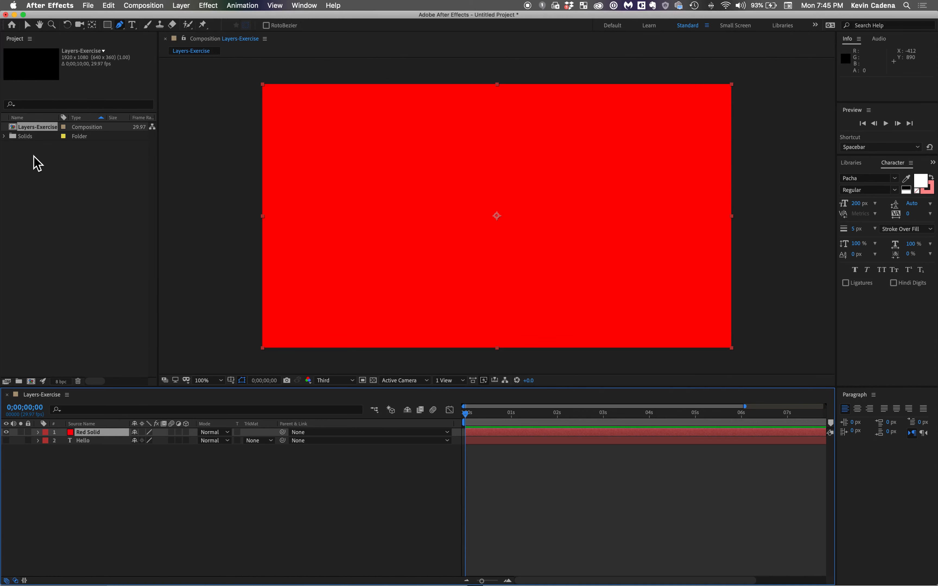
{"action": "left_click", "coordinate": [5, 136]}
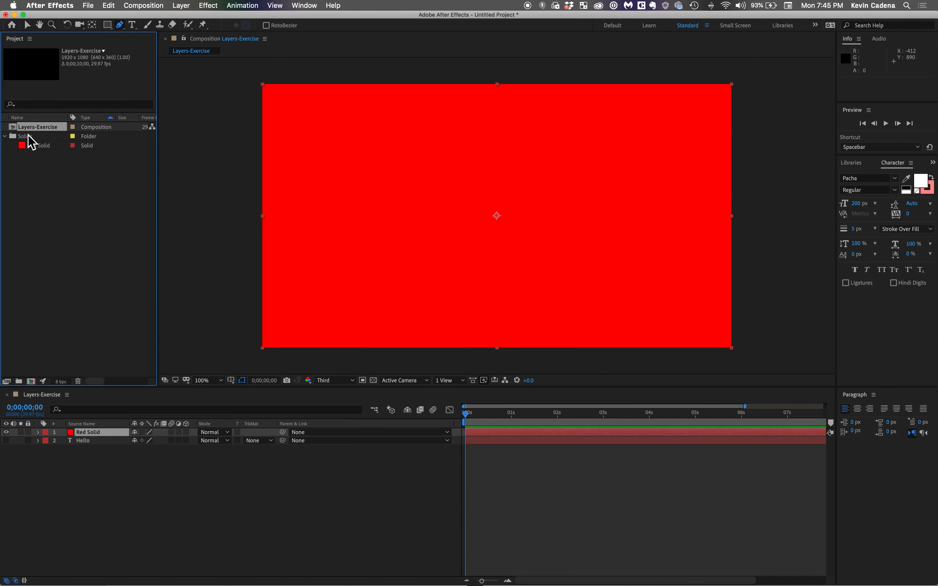
Step: Create a new composition named Solid-Example and add the Red Solid to it as a layer
{"action": "left_click", "coordinate": [96, 193]}
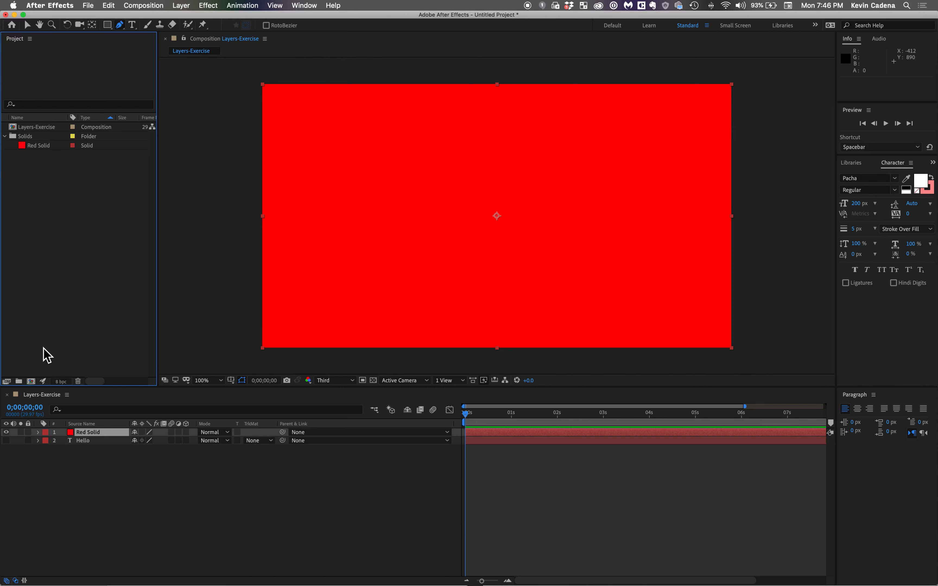
{"action": "left_click", "coordinate": [33, 383]}
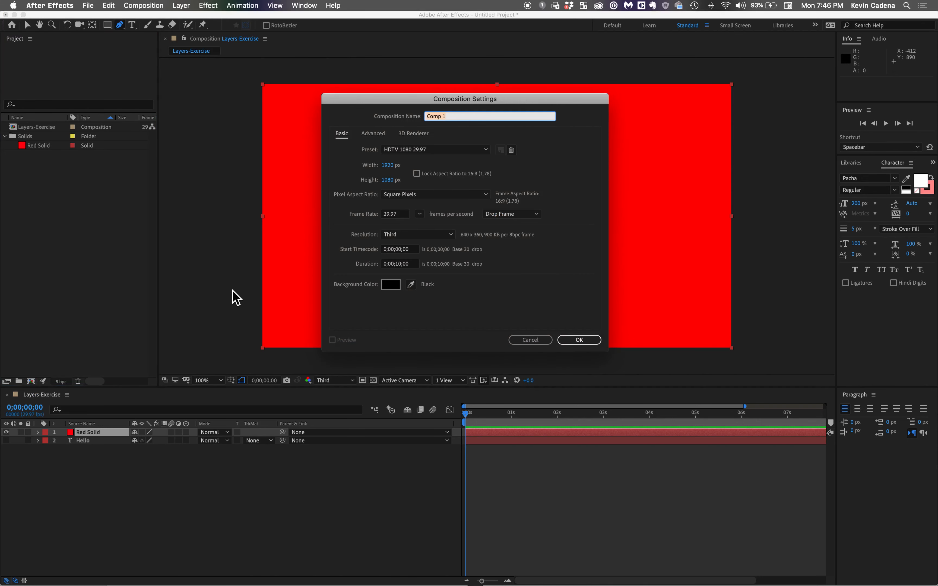
{"action": "type", "text": "Solid-Example"}
{"action": "left_click", "coordinate": [578, 341]}
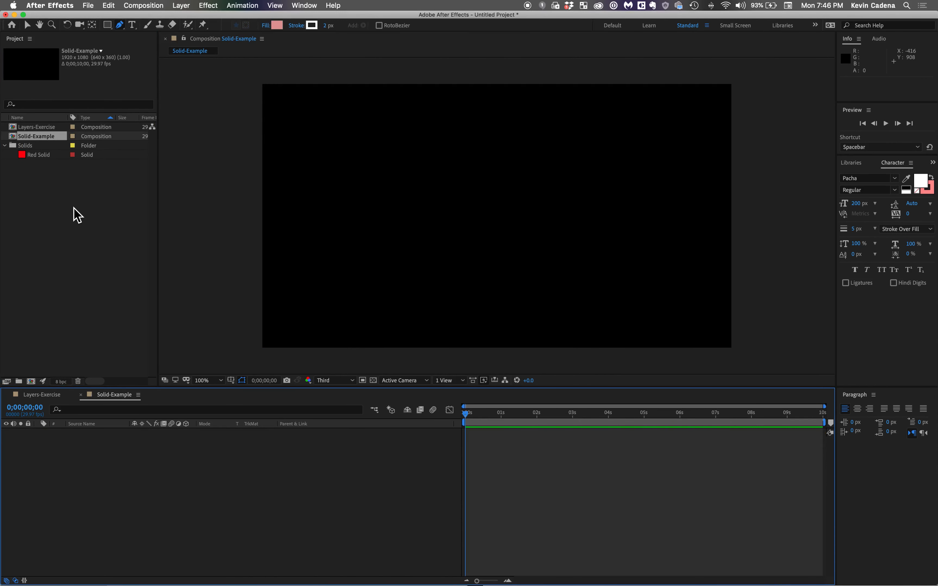
{"action": "left_click_drag", "start_coordinate": [41, 155], "coordinate": [91, 446]}
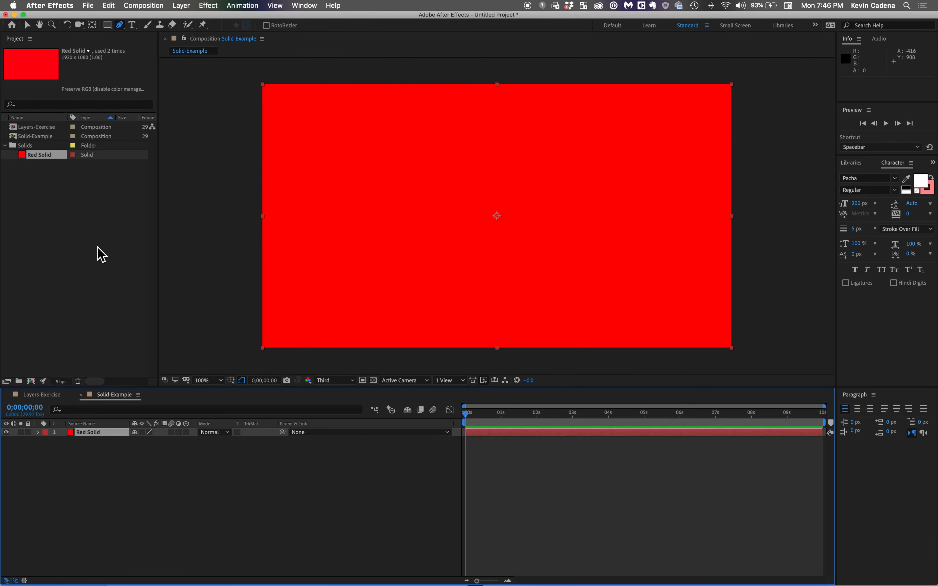
Step: Set the Red Solid's width to 1080 px, keeping the change applied to all layers that use this solid
{"action": "left_click", "coordinate": [50, 137]}
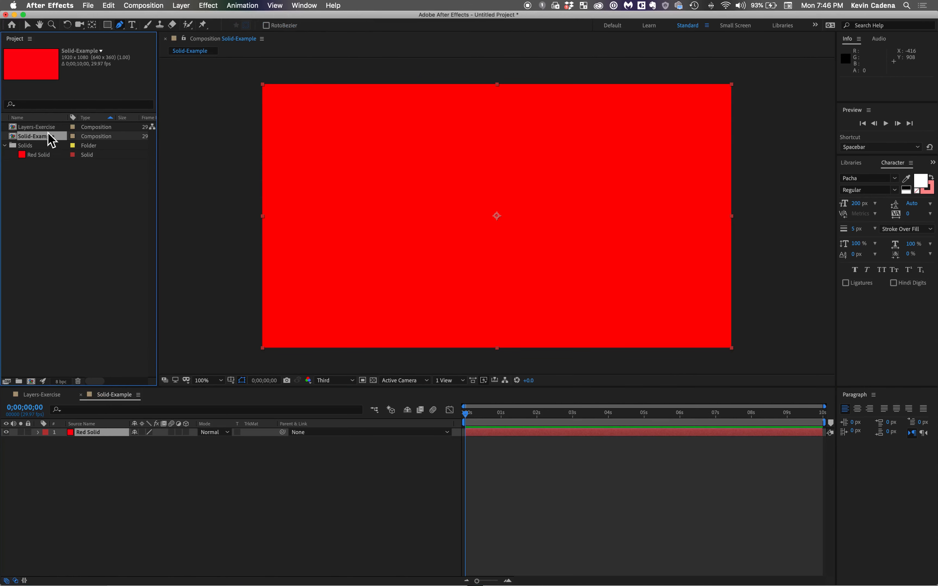
{"action": "left_click", "coordinate": [47, 128]}
{"action": "left_click", "coordinate": [47, 137]}
{"action": "left_click", "coordinate": [46, 155]}
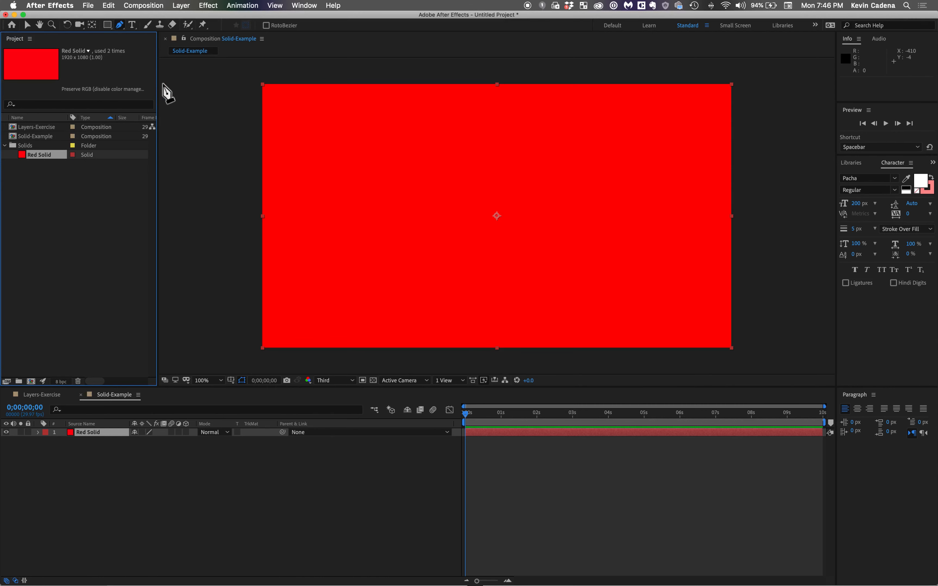
{"action": "left_click", "coordinate": [186, 8]}
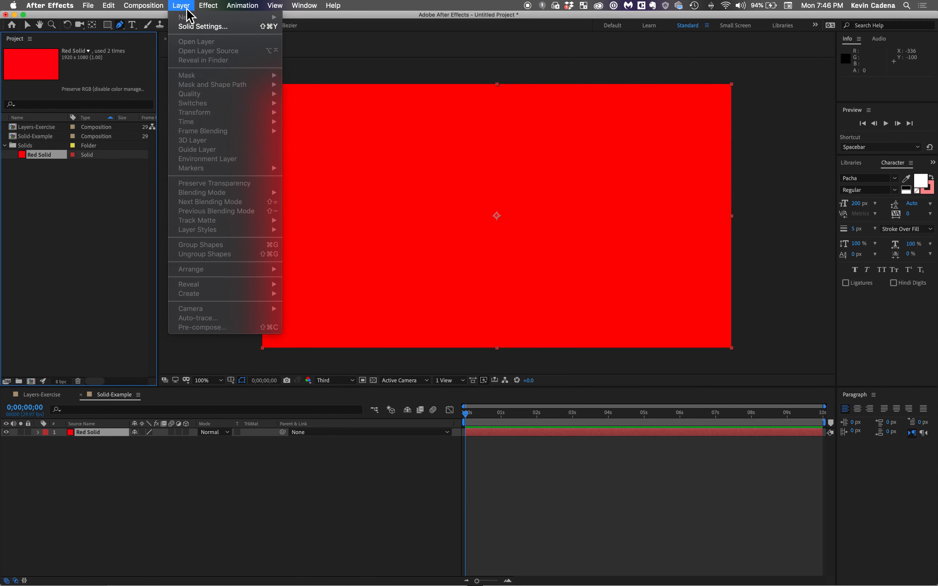
{"action": "left_click", "coordinate": [195, 26]}
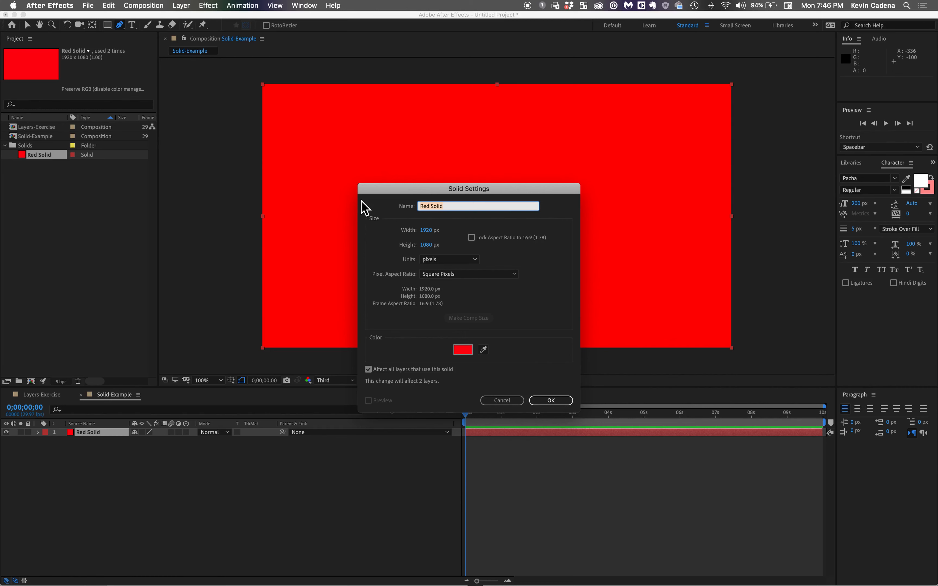
{"action": "left_click", "coordinate": [430, 232]}
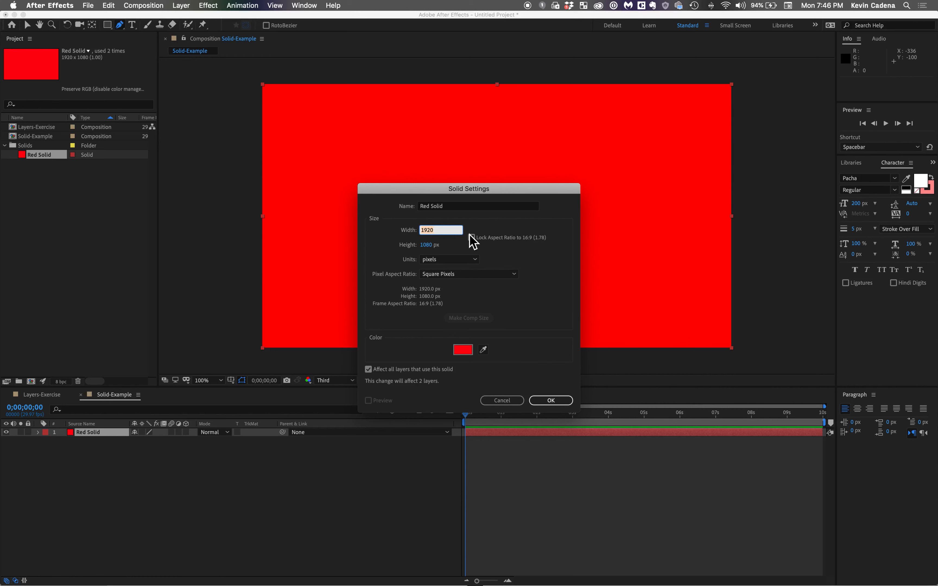
{"action": "type", "text": "1080"}
{"action": "left_click", "coordinate": [504, 299]}
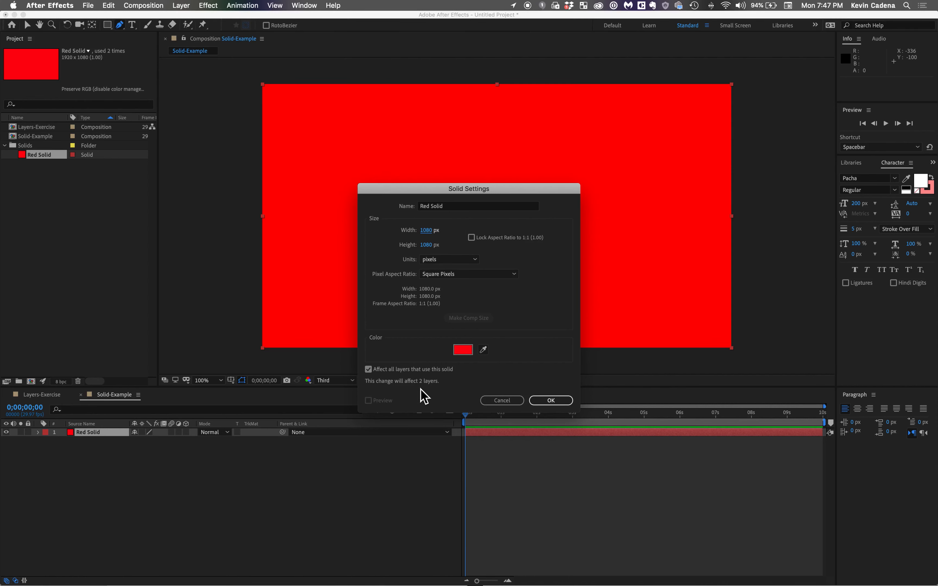
{"action": "left_click", "coordinate": [372, 371]}
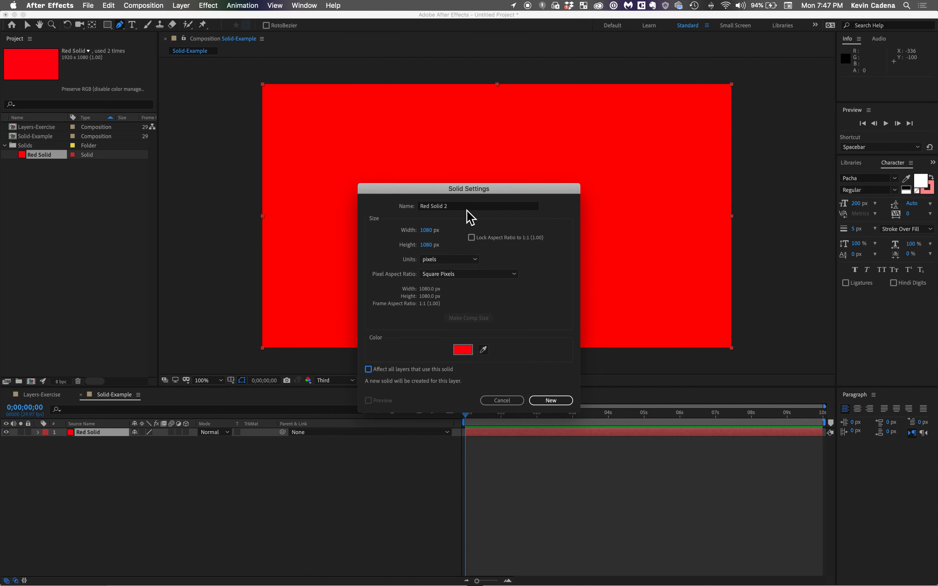
{"action": "left_click", "coordinate": [391, 372]}
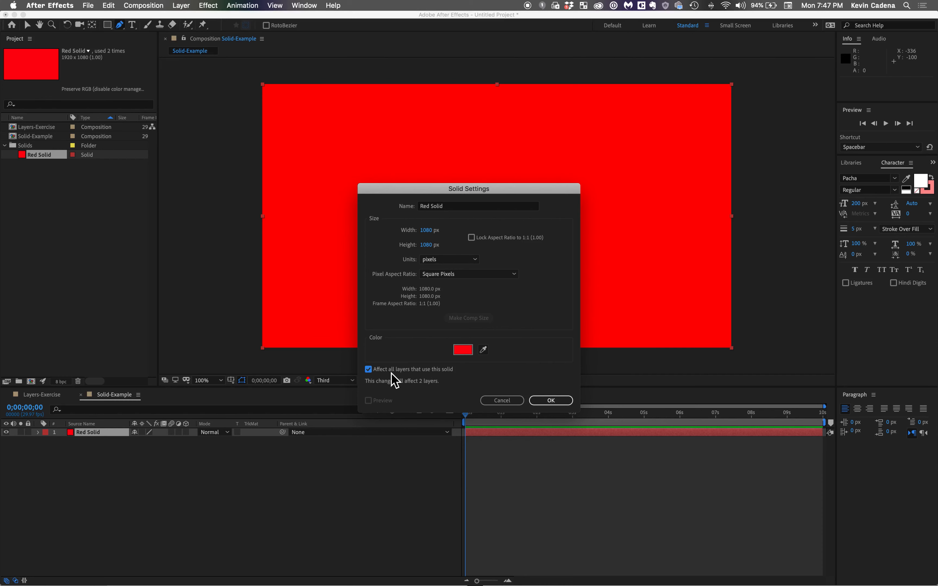
{"action": "left_click", "coordinate": [550, 401]}
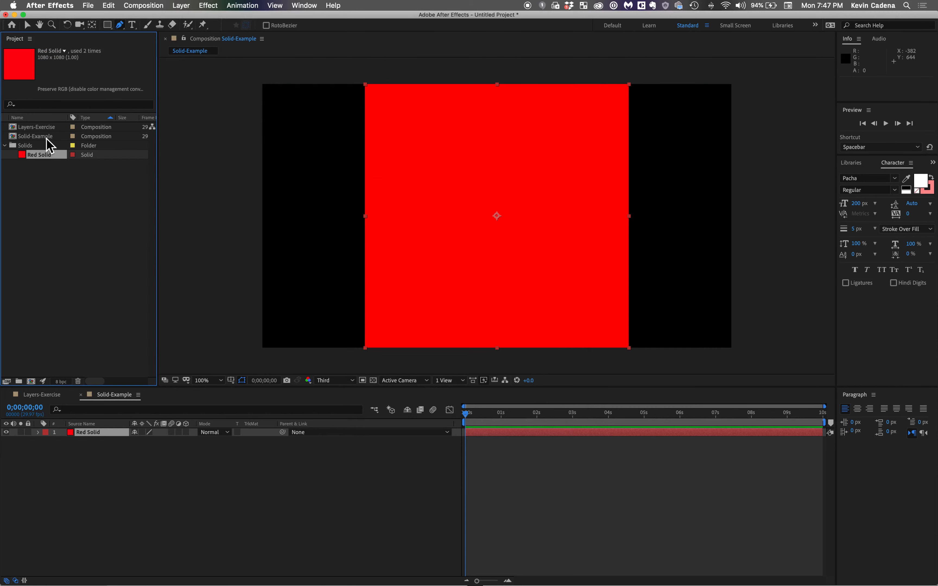
Step: Check the resized solid in both the Solid-Example and Layers-Exercise compositions, leaving Layers-Exercise open
{"action": "left_click", "coordinate": [47, 137]}
{"action": "left_click", "coordinate": [45, 130]}
{"action": "left_click", "coordinate": [45, 138]}
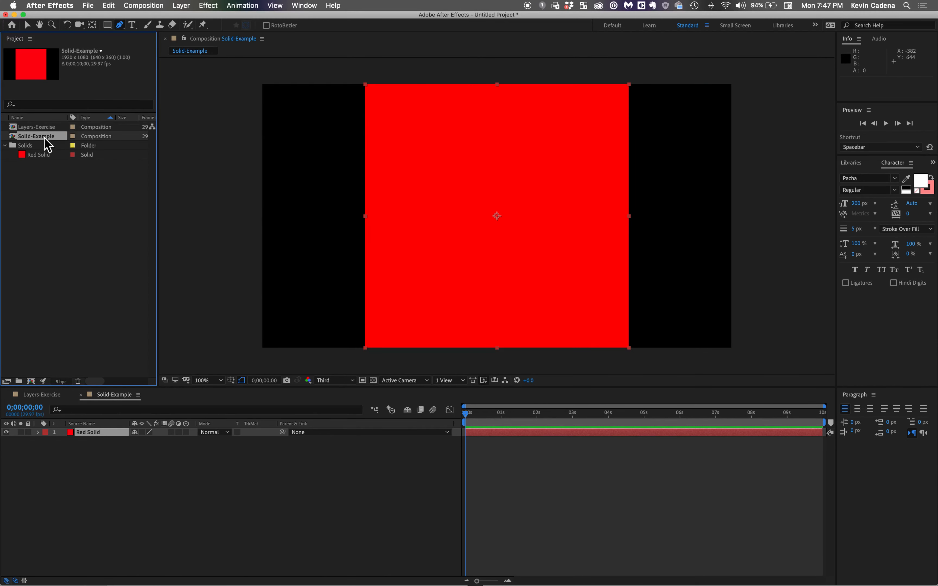
{"action": "left_click", "coordinate": [43, 130]}
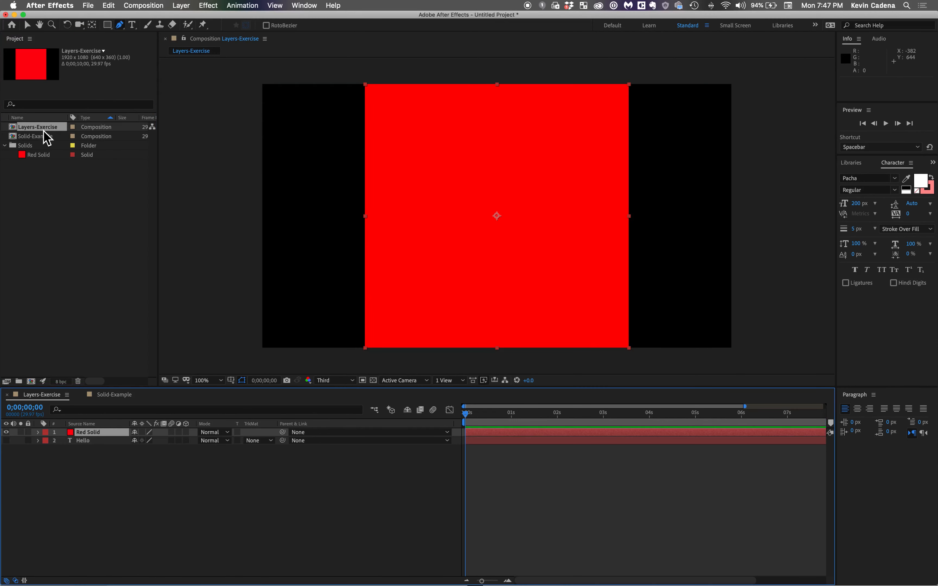
{"action": "double_click", "coordinate": [44, 139]}
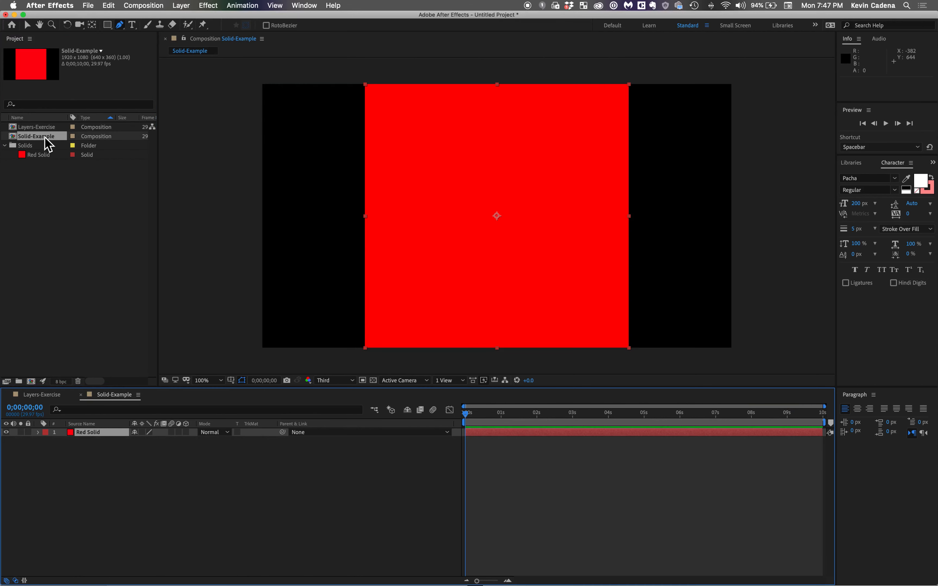
{"action": "double_click", "coordinate": [45, 128]}
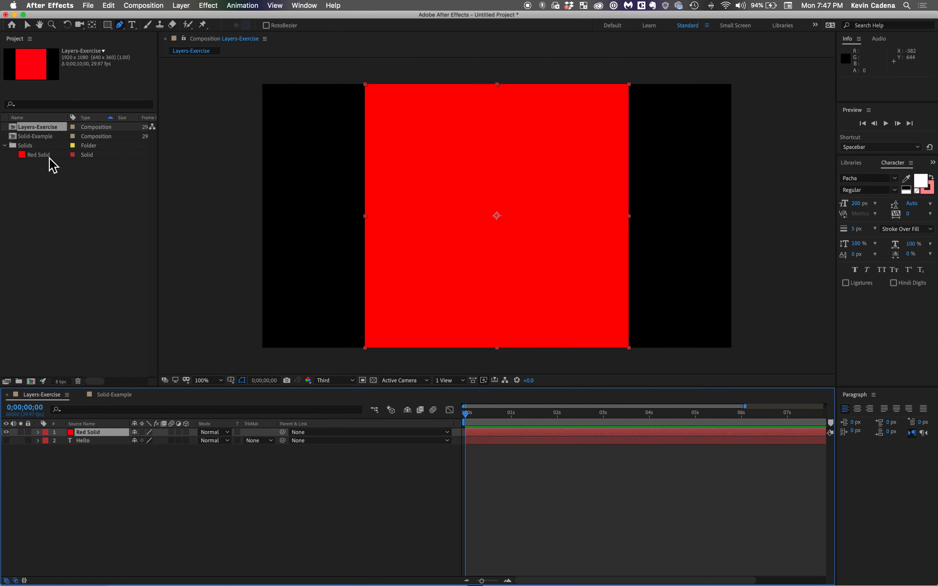
Step: Change the Red Solid's color to purple for all layers that use it
{"action": "left_click", "coordinate": [39, 155]}
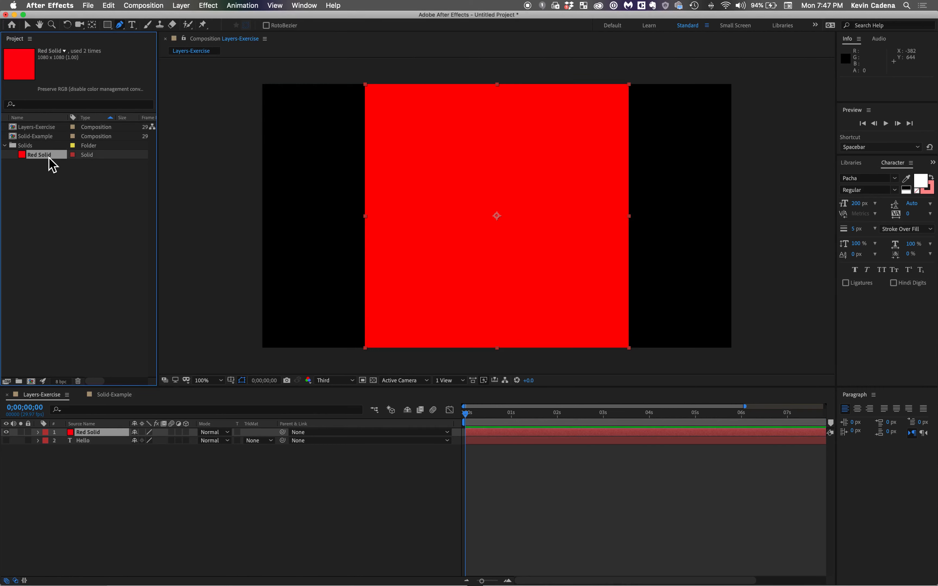
{"action": "double_click", "coordinate": [49, 157]}
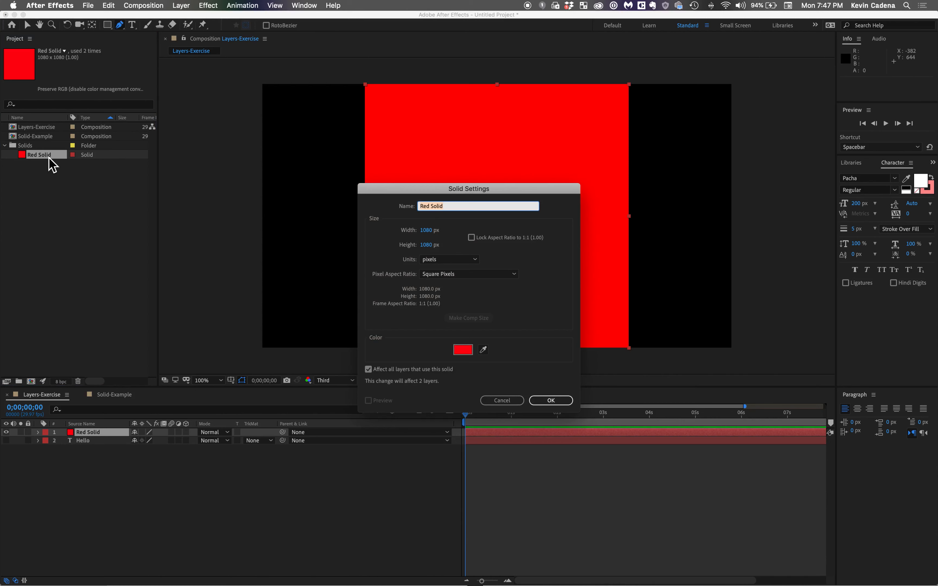
{"action": "left_click", "coordinate": [463, 351]}
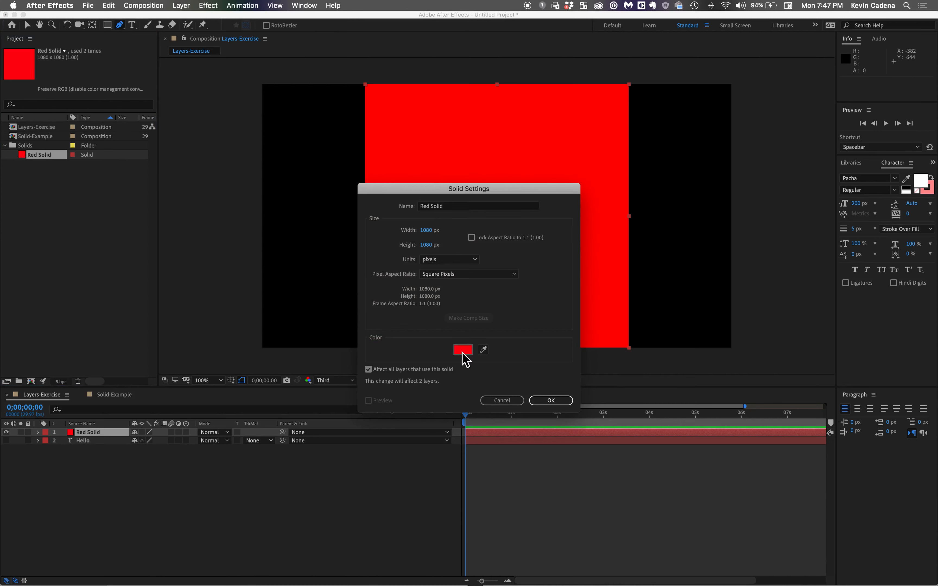
{"action": "left_click_drag", "start_coordinate": [593, 346], "coordinate": [596, 350]}
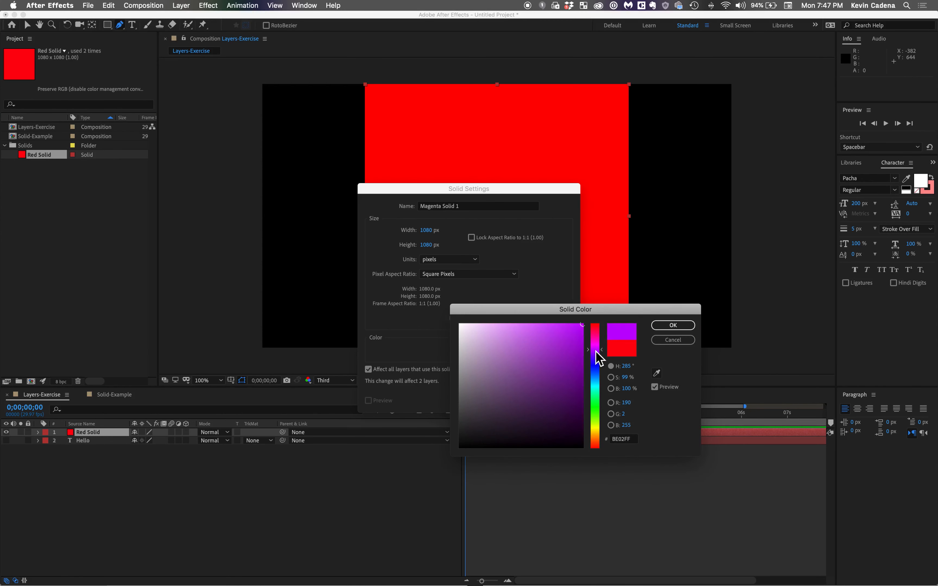
{"action": "left_click", "coordinate": [672, 326]}
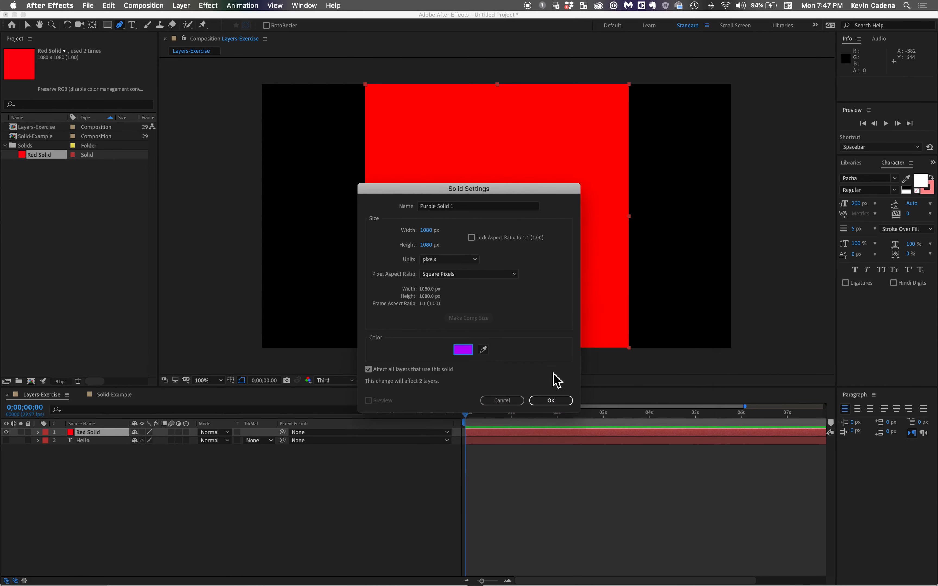
{"action": "left_click", "coordinate": [557, 404]}
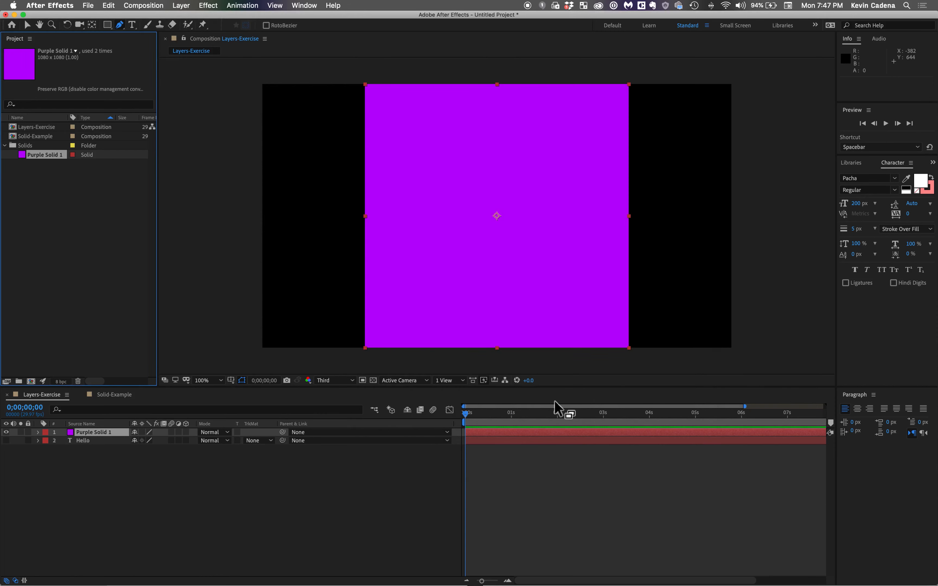
Step: Compare the Solid-Example and Layers-Exercise compositions in the project, leaving Layers-Exercise open
{"action": "left_click", "coordinate": [53, 136]}
{"action": "left_click", "coordinate": [53, 128]}
{"action": "left_click", "coordinate": [53, 138]}
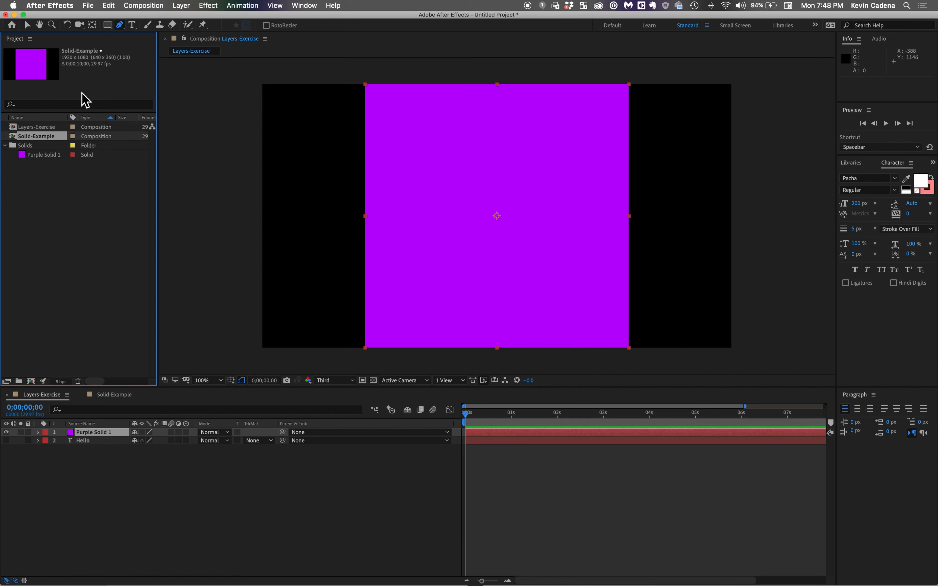
{"action": "left_click", "coordinate": [56, 129]}
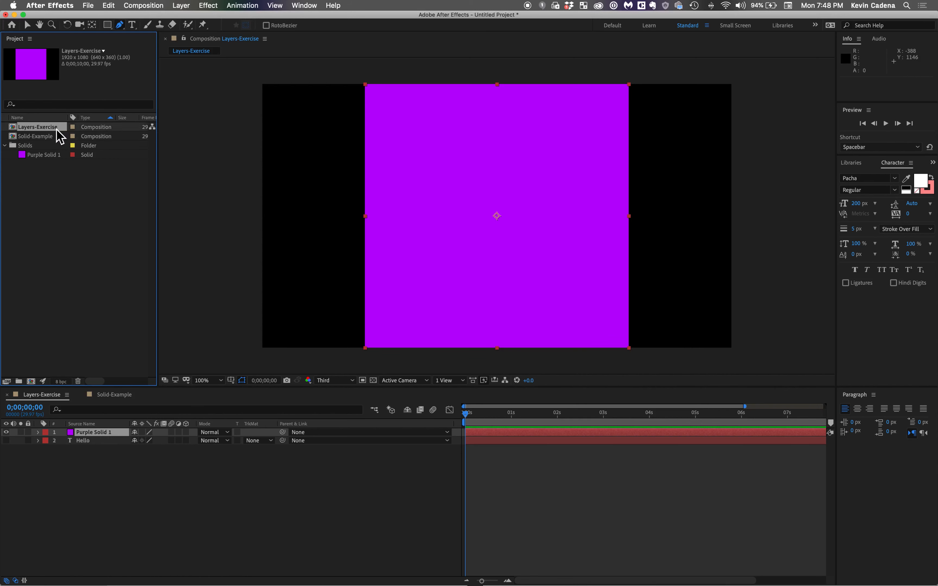
{"action": "double_click", "coordinate": [57, 130]}
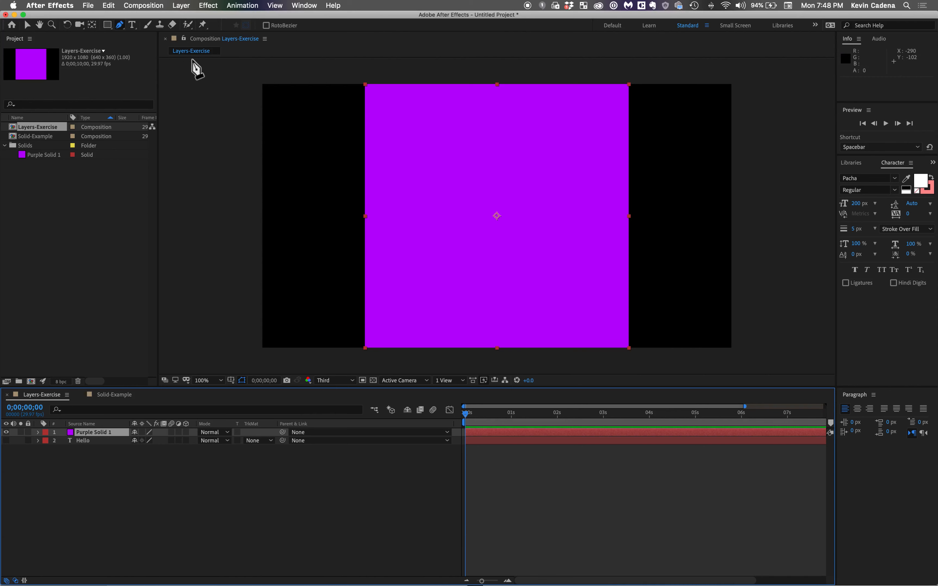
Step: Draw a circular ellipse mask about 662 px wide on the Purple Solid 1 layer
{"action": "left_click", "coordinate": [107, 26]}
{"action": "left_click", "coordinate": [107, 26]}
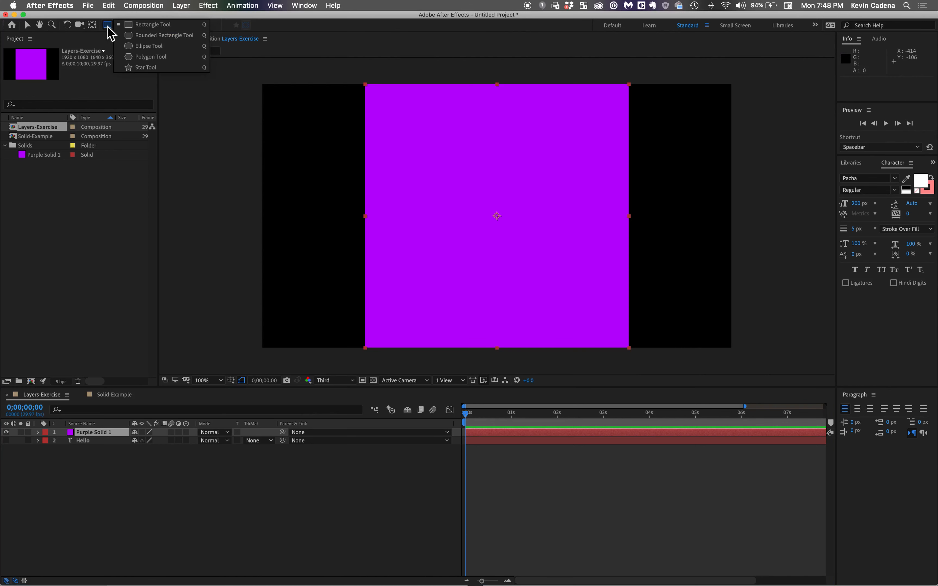
{"action": "left_click", "coordinate": [156, 47]}
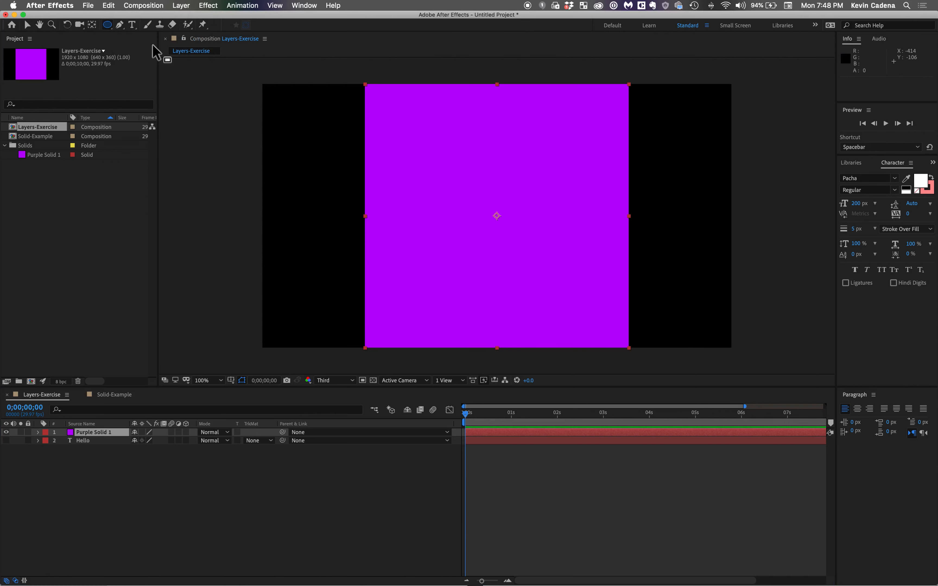
{"action": "left_click", "coordinate": [87, 433]}
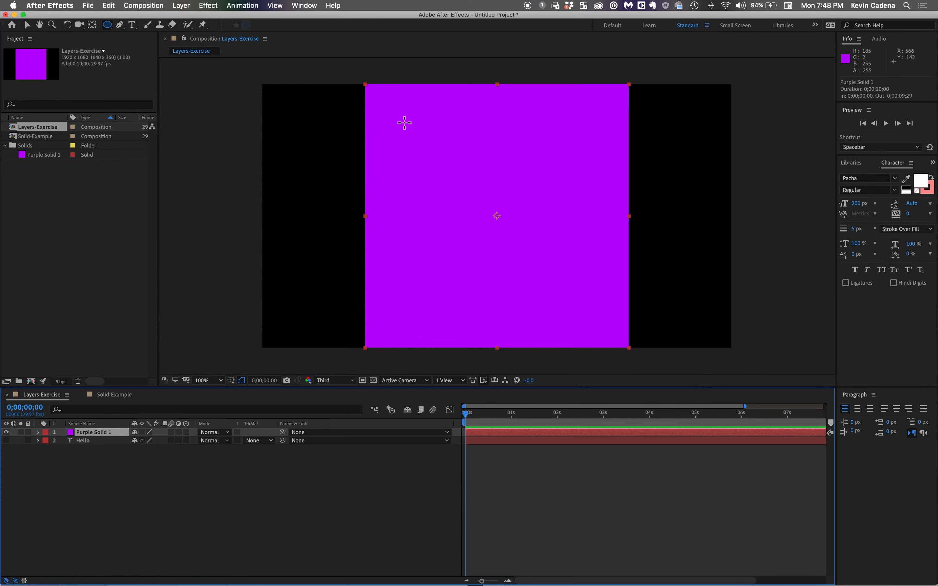
{"action": "left_click_drag", "start_coordinate": [396, 115], "coordinate": [558, 242]}
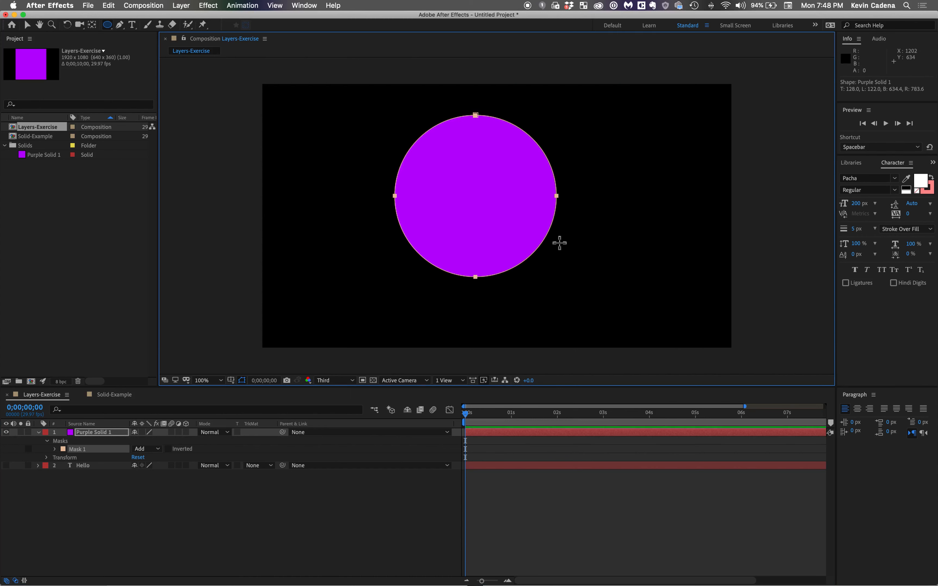
Step: Move the circular Mask 1 path down and right, near the composition's center, without moving the layer
{"action": "key", "text": "v"}
{"action": "left_click", "coordinate": [96, 450]}
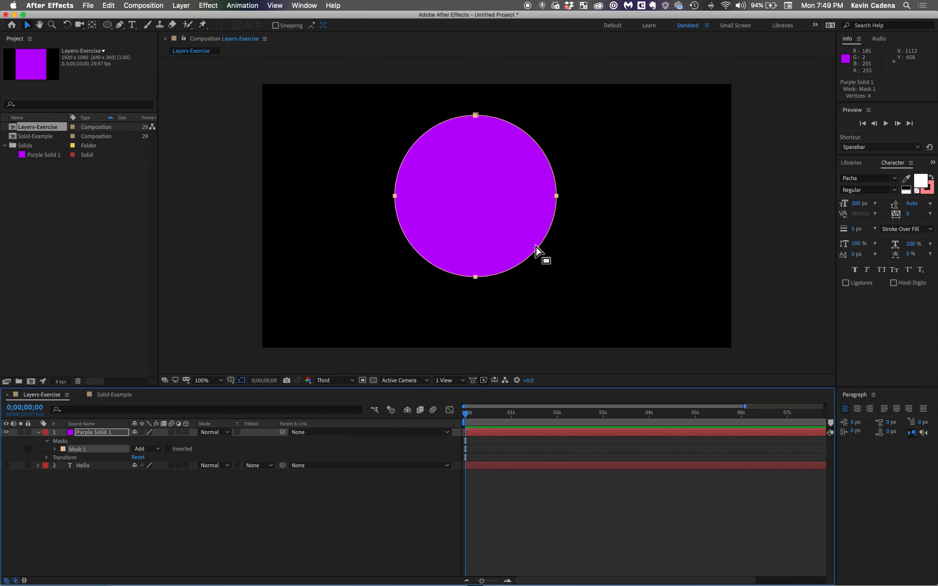
{"action": "left_click_drag", "start_coordinate": [541, 245], "coordinate": [570, 262]}
Step: Free-transform the circular mask path and scale it down slightly from its lower-right corner in two passes
{"action": "double_click", "coordinate": [572, 264]}
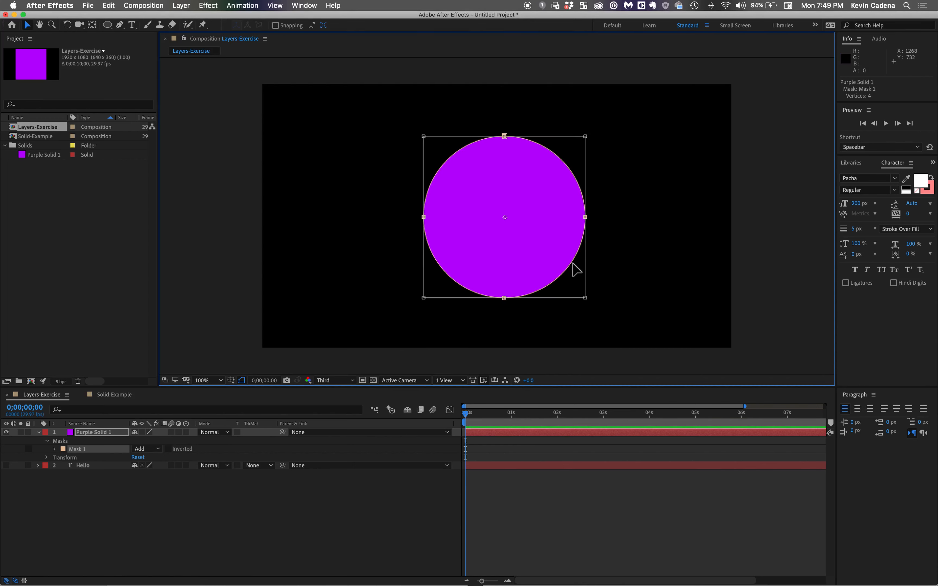
{"action": "mouse_move", "coordinate": [584, 297]}
{"action": "left_mouse_down"}
{"action": "mouse_move", "coordinate": [533, 238]}
{"action": "mouse_move", "coordinate": [577, 279]}
{"action": "mouse_move", "coordinate": [582, 304]}
{"action": "mouse_move", "coordinate": [575, 292]}
{"action": "left_mouse_up"}
{"action": "key", "text": "Caps_Lock"}
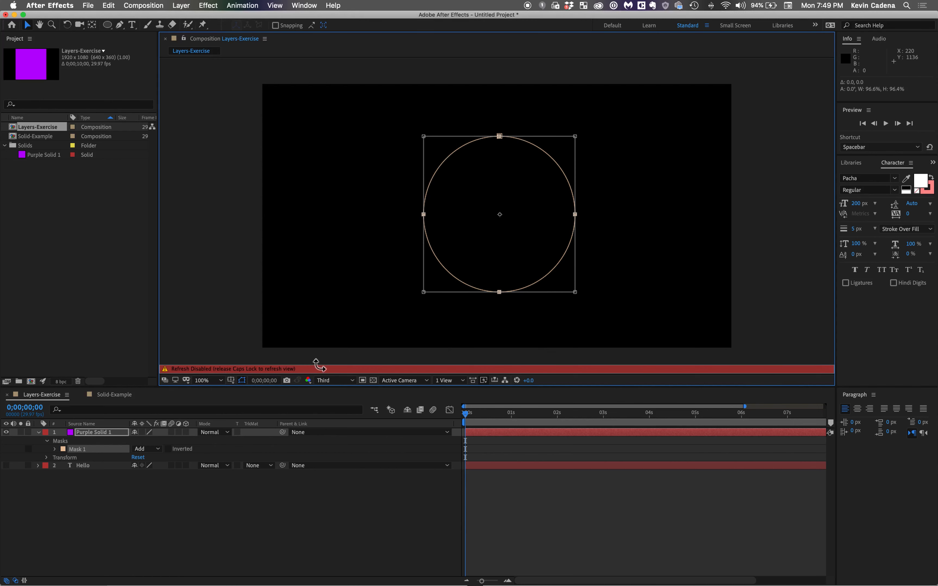
{"action": "key", "text": "Caps_Lock"}
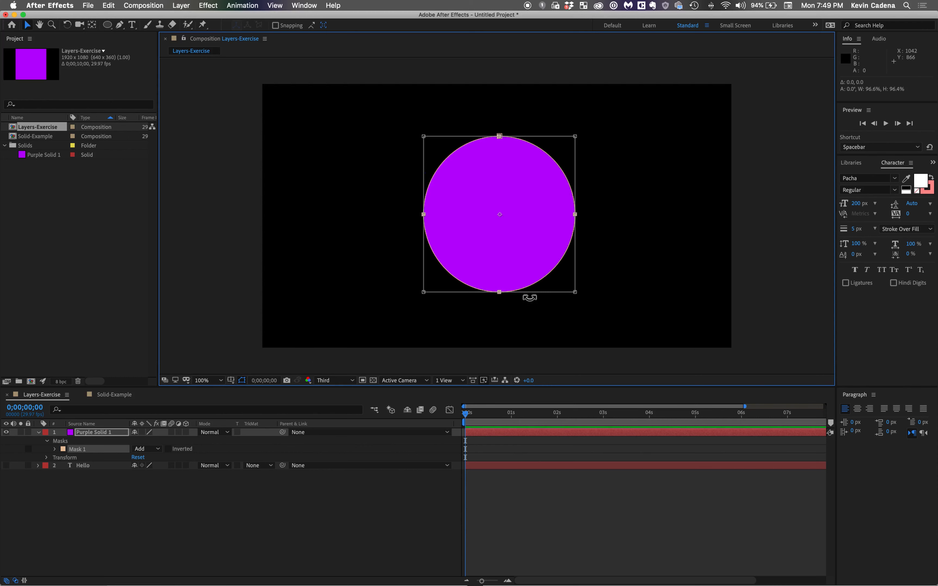
{"action": "left_click_drag", "start_coordinate": [573, 292], "coordinate": [601, 281]}
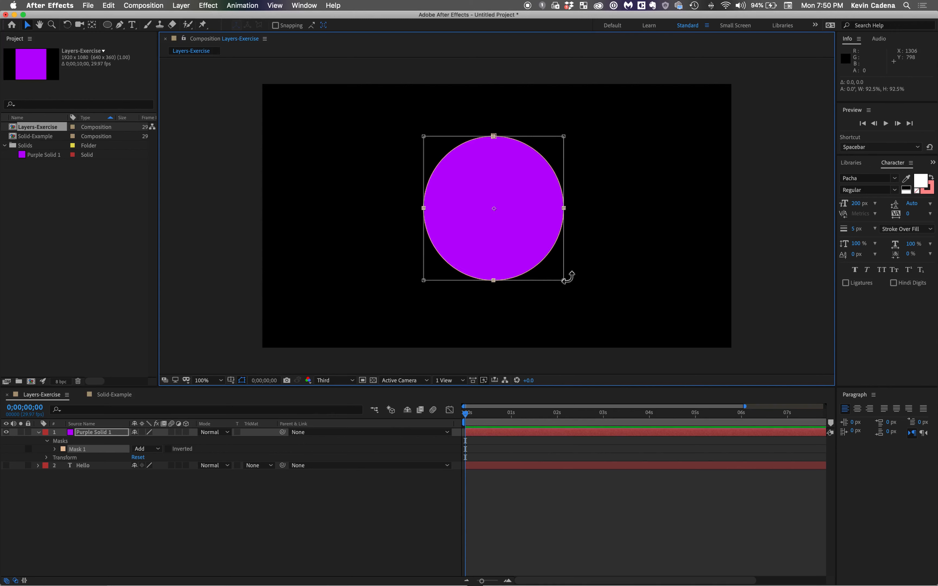
Step: Move the Purple Solid 1 layer with its mask to about 1108, 554, and undo a trial bend of the mask's upper-right edge
{"action": "left_click", "coordinate": [99, 433]}
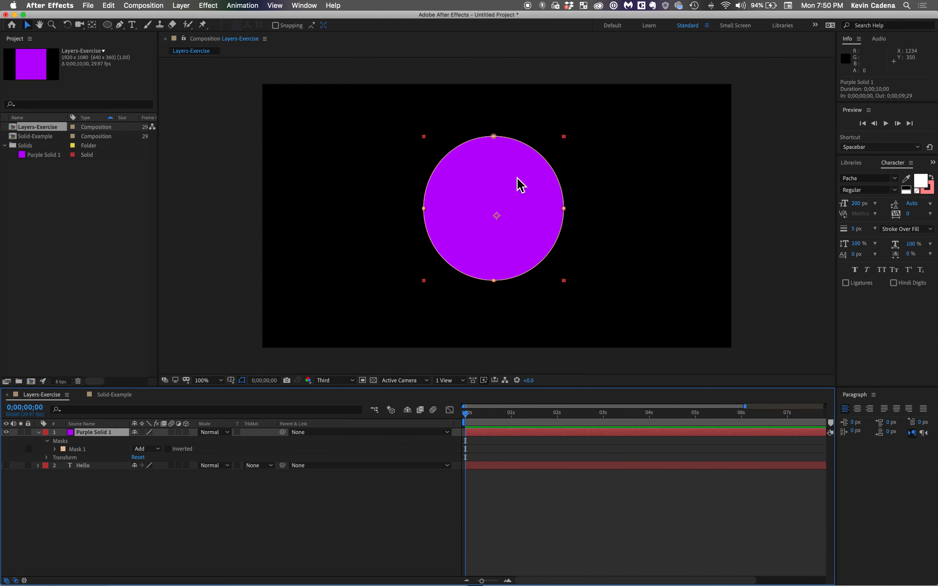
{"action": "left_click_drag", "start_coordinate": [503, 174], "coordinate": [549, 181]}
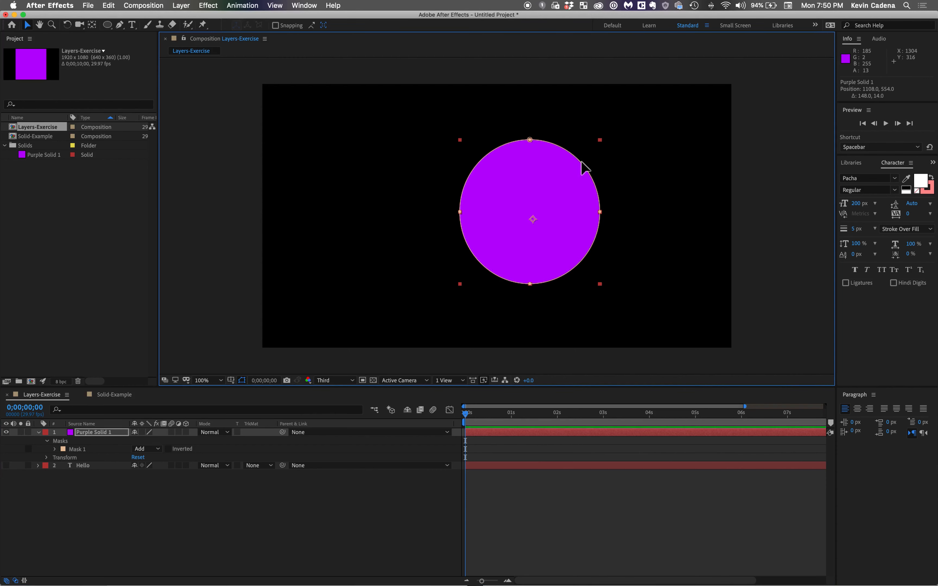
{"action": "mouse_move", "coordinate": [581, 162]}
{"action": "left_mouse_down"}
{"action": "mouse_move", "coordinate": [551, 207]}
{"action": "mouse_move", "coordinate": [560, 186]}
{"action": "mouse_move", "coordinate": [604, 152]}
{"action": "mouse_move", "coordinate": [600, 165]}
{"action": "mouse_move", "coordinate": [592, 159]}
{"action": "left_mouse_up"}
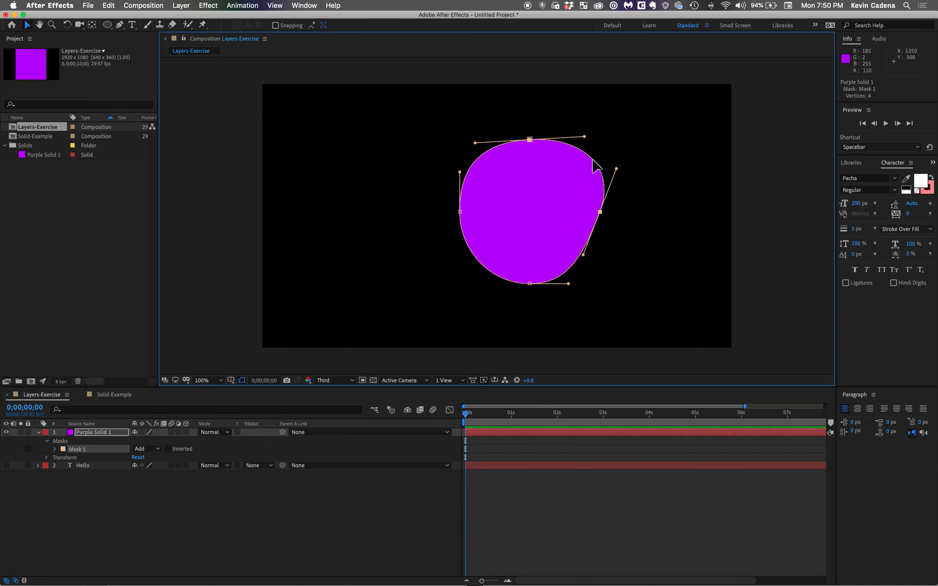
{"action": "key", "text": "super+z"}
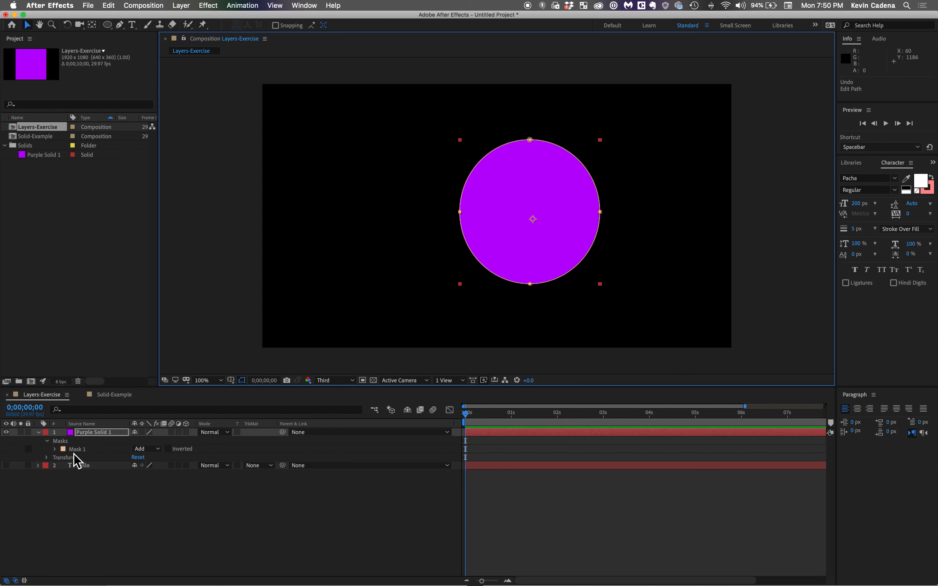
Step: Keyframe Mask 1's Mask Path at 0 s, and at 2 s shift the circular path slightly down and left
{"action": "left_click", "coordinate": [55, 449]}
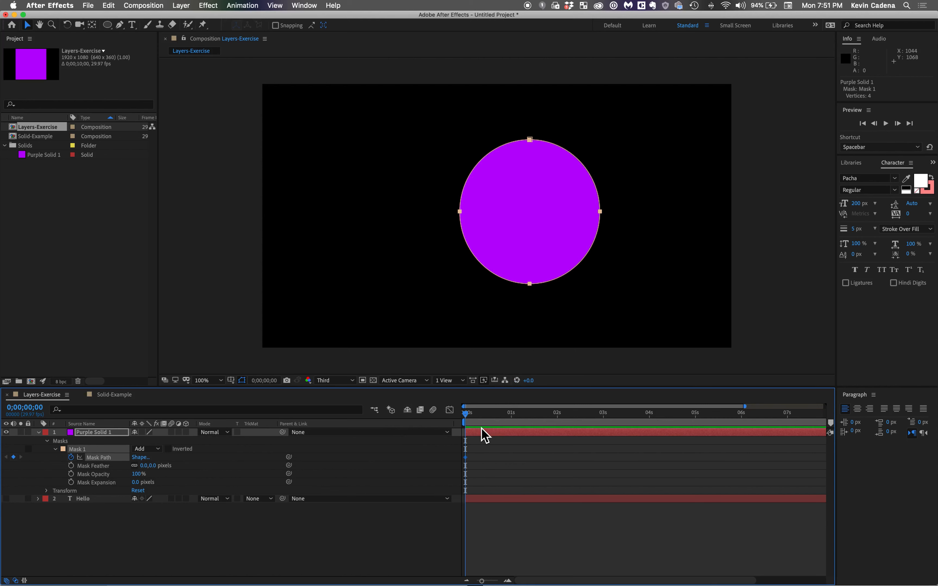
{"action": "left_click_drag", "start_coordinate": [465, 412], "coordinate": [559, 419]}
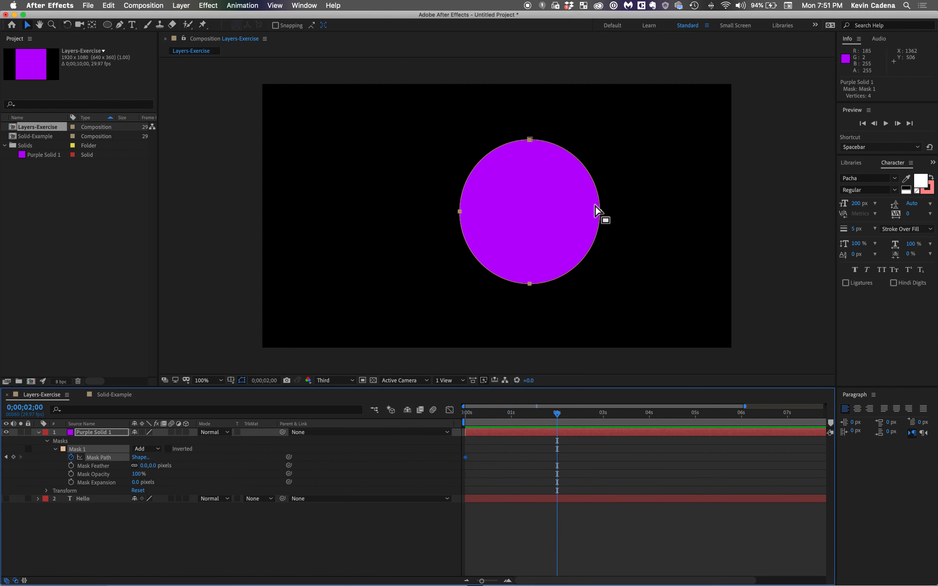
{"action": "left_click_drag", "start_coordinate": [590, 175], "coordinate": [580, 183]}
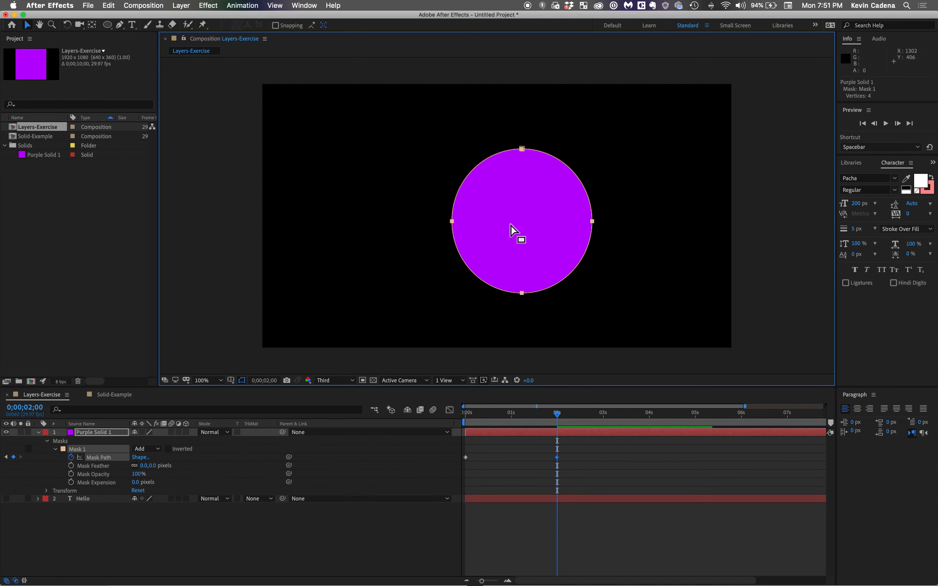
Step: Reshape the Mask Path at 2 s by bending the circle's upper-right and upper-left edges inward
{"action": "left_click", "coordinate": [111, 436]}
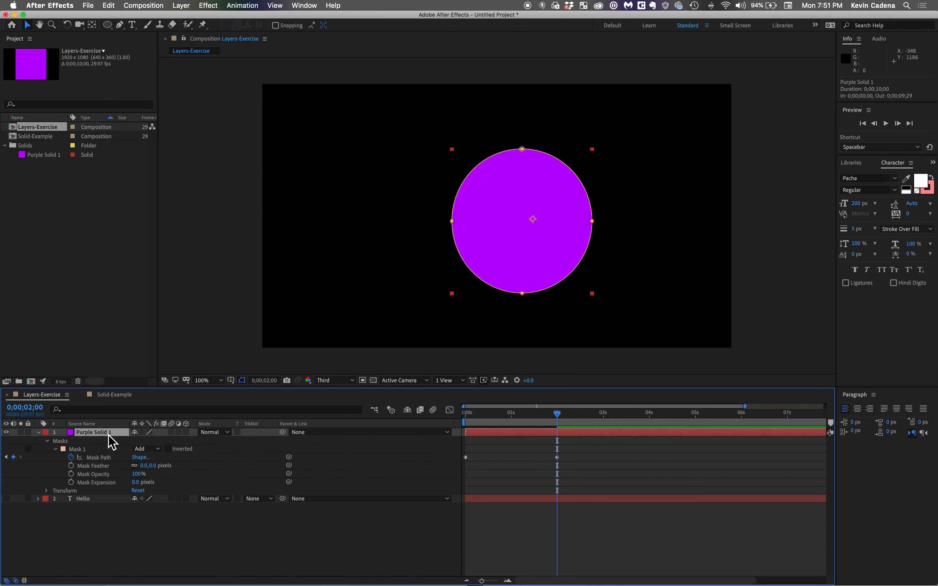
{"action": "left_click", "coordinate": [91, 450]}
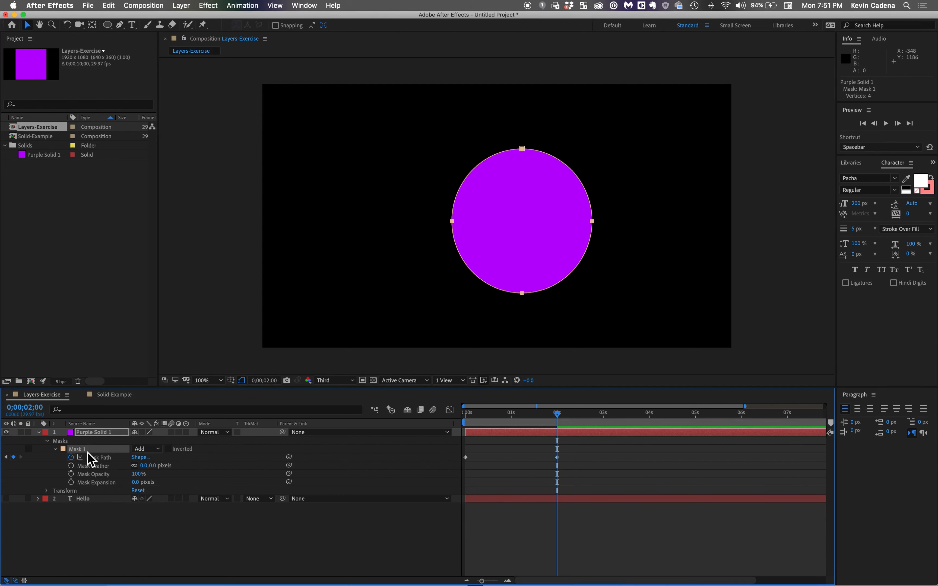
{"action": "left_click", "coordinate": [97, 436]}
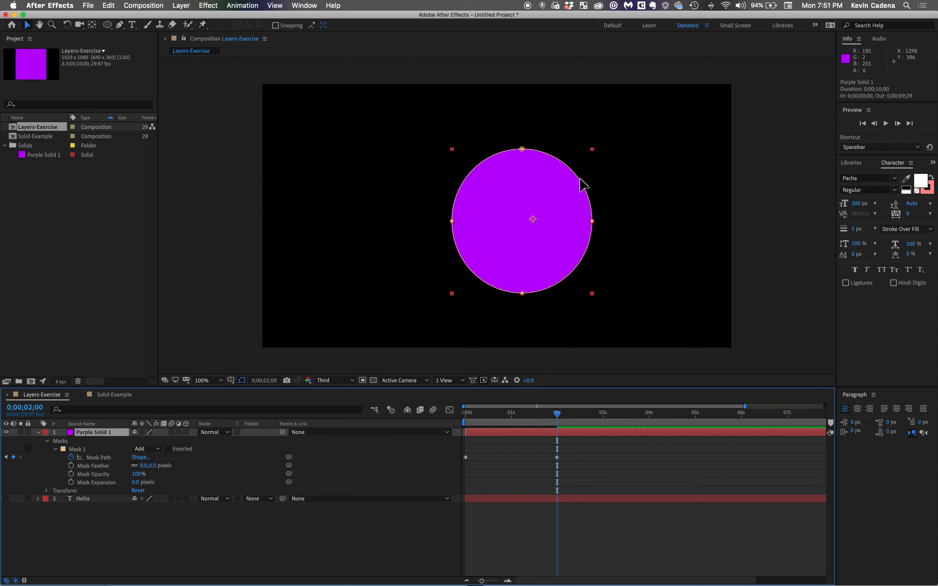
{"action": "left_click_drag", "start_coordinate": [579, 179], "coordinate": [550, 225]}
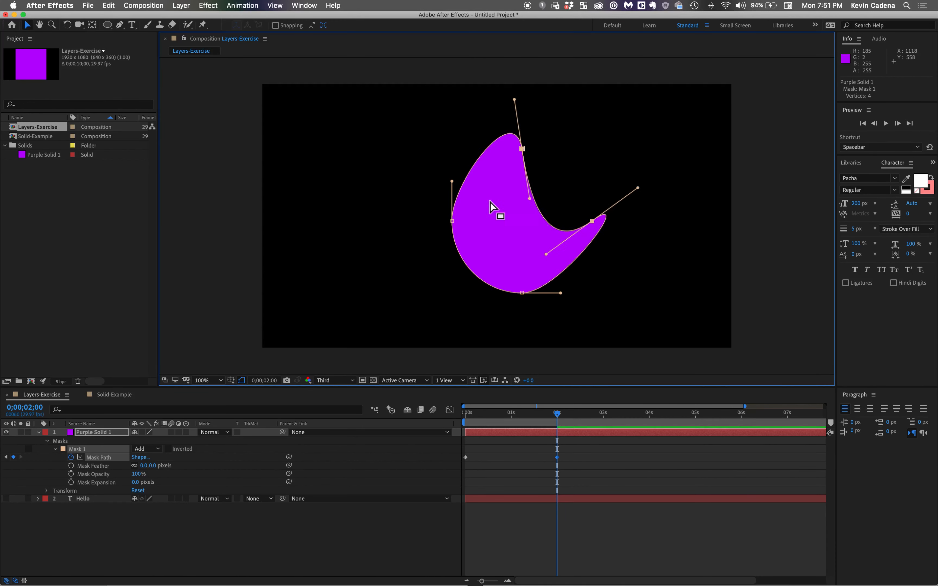
{"action": "left_click_drag", "start_coordinate": [466, 174], "coordinate": [486, 191]}
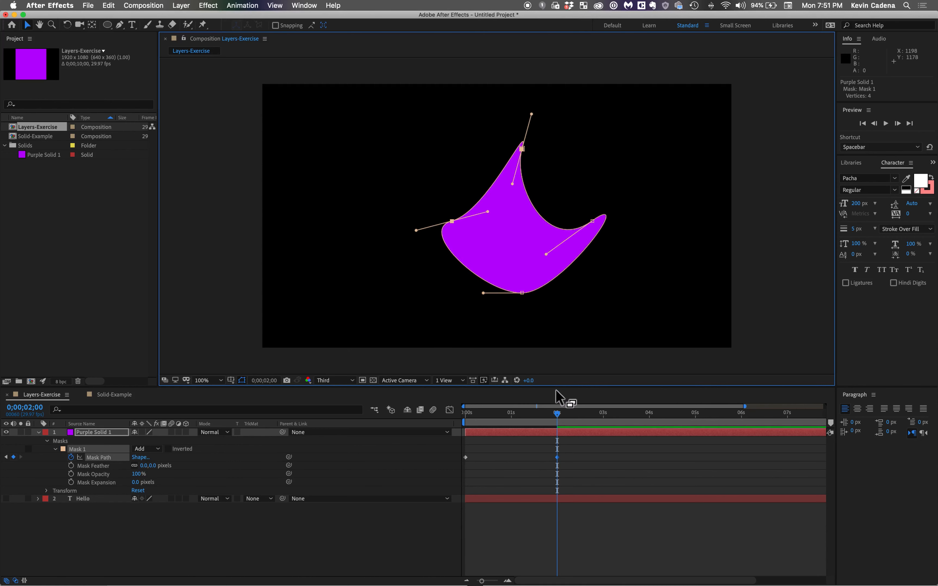
Step: Preview the Mask Path animation from the start of the composition
{"action": "left_click_drag", "start_coordinate": [560, 417], "coordinate": [447, 422]}
{"action": "key", "text": "space"}
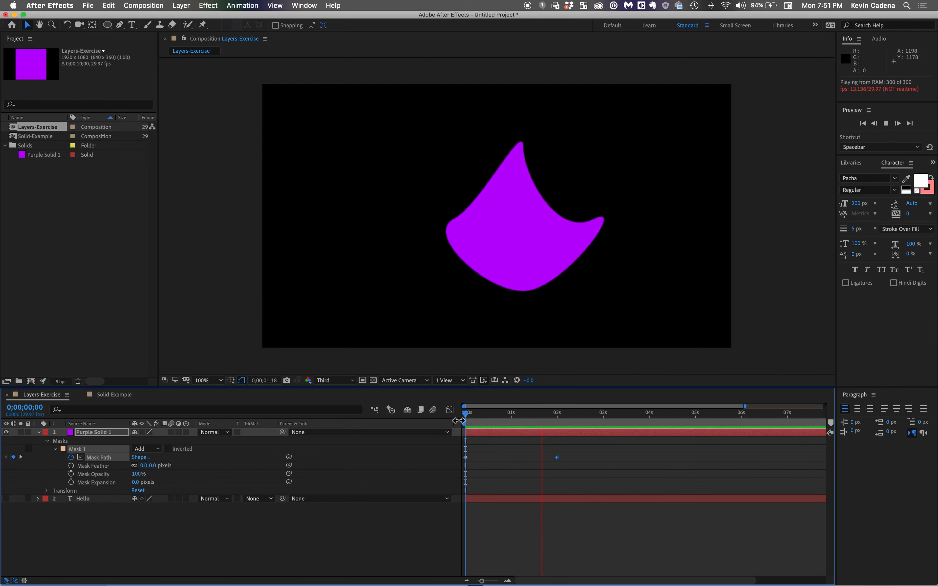
{"action": "key", "text": "space"}
Step: Animate Mask Feather with a keyframe of 0 pixels at 0 s and 62 pixels at 0;00;02;01
{"action": "left_click_drag", "start_coordinate": [556, 418], "coordinate": [446, 425]}
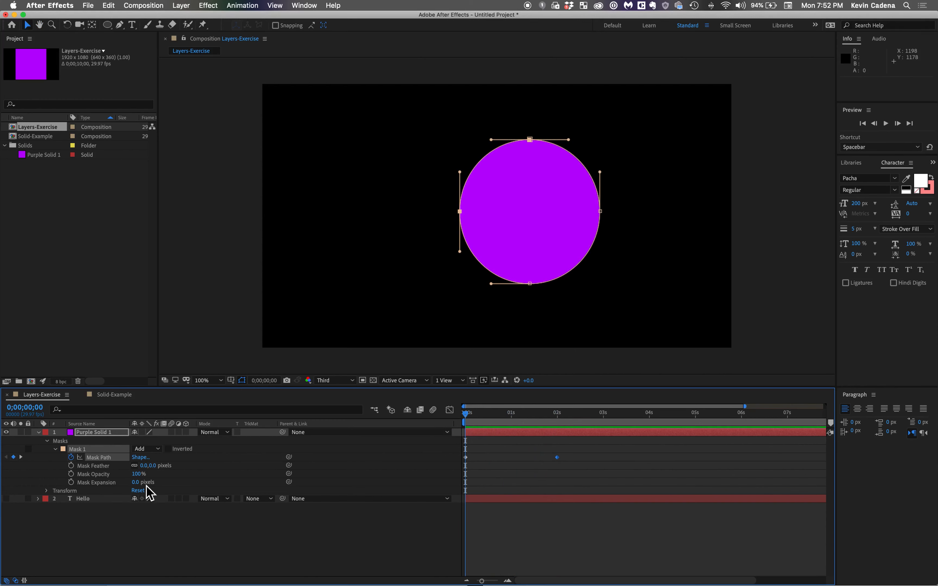
{"action": "left_click", "coordinate": [72, 466]}
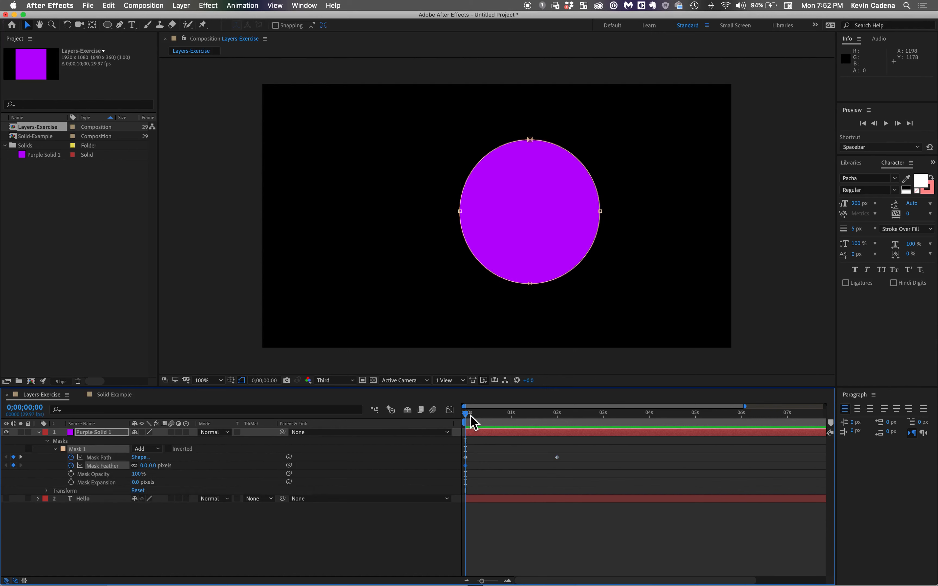
{"action": "left_click_drag", "start_coordinate": [468, 416], "coordinate": [558, 414]}
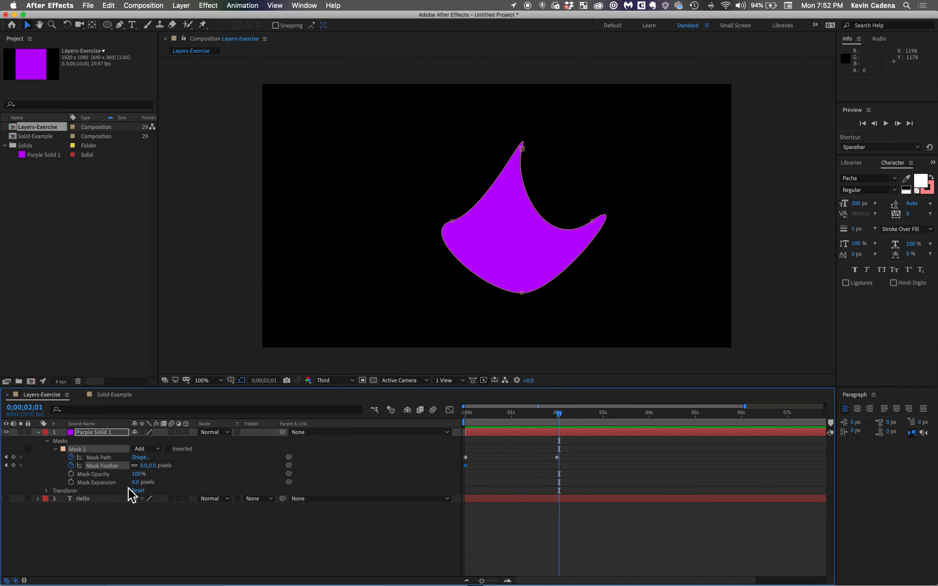
{"action": "left_click_drag", "start_coordinate": [145, 466], "coordinate": [176, 466]}
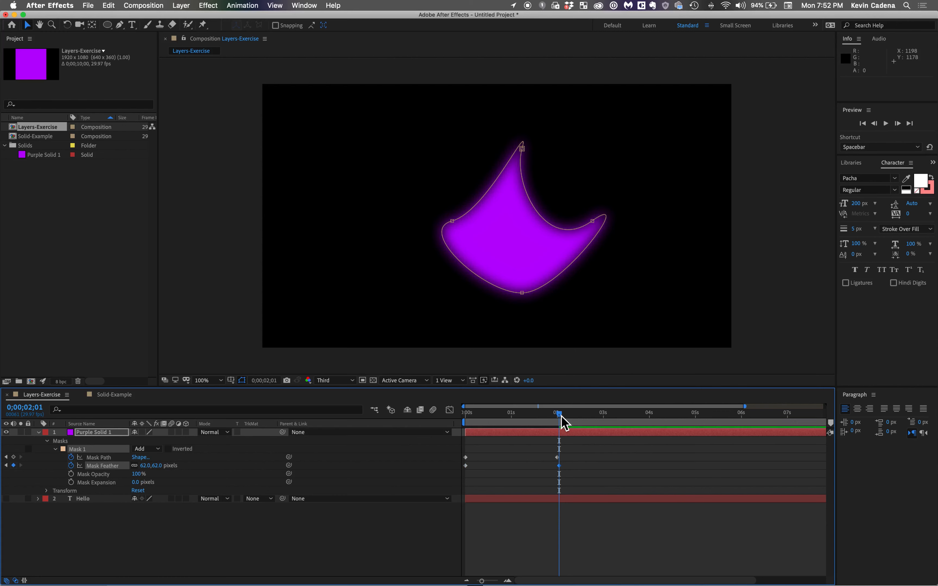
Step: Play the composition from its start to check the feathered mask animation
{"action": "left_click_drag", "start_coordinate": [561, 415], "coordinate": [372, 414]}
{"action": "key", "text": "space"}
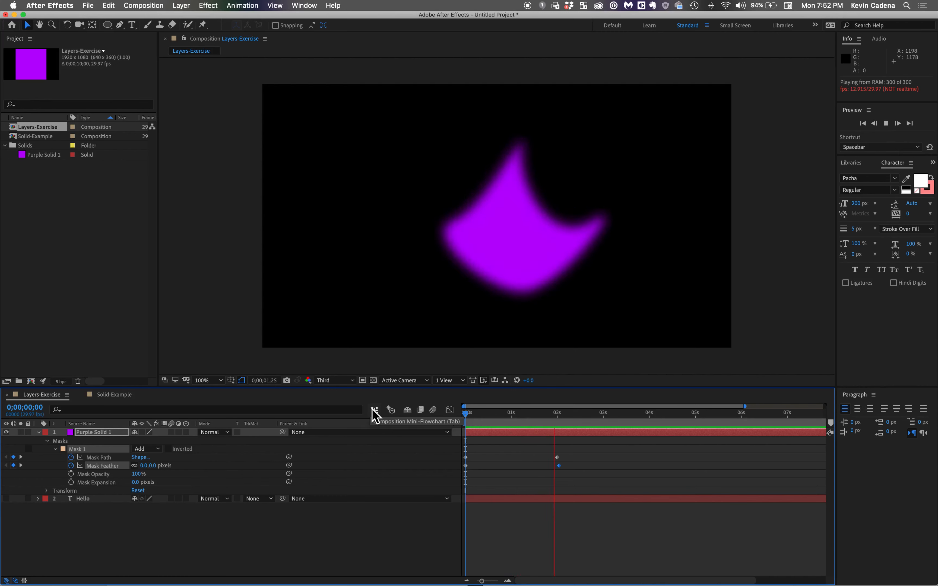
{"action": "key", "text": "space"}
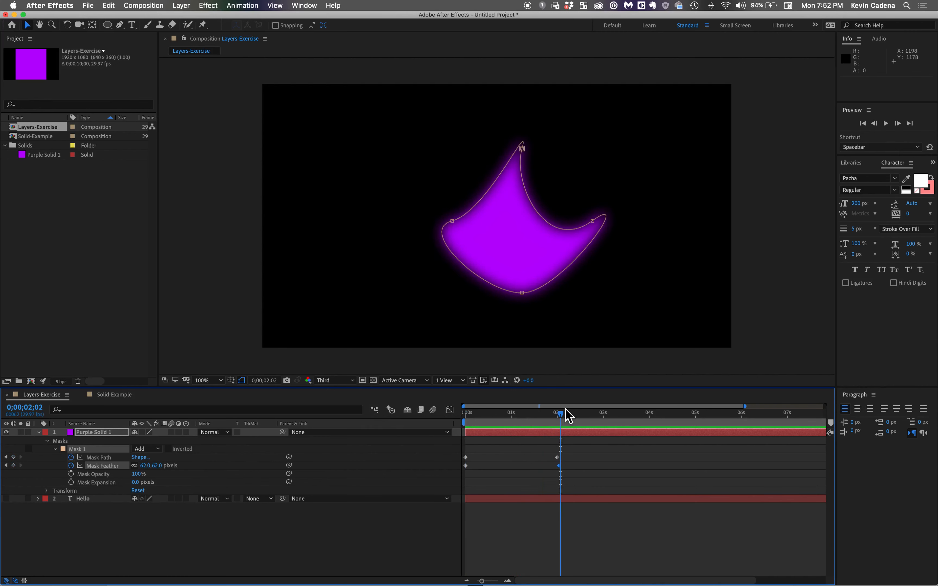
Step: Animate Mask Expansion with a keyframe of 0 pixels at 0 s and 75 pixels at 2 s
{"action": "key", "text": "Home"}
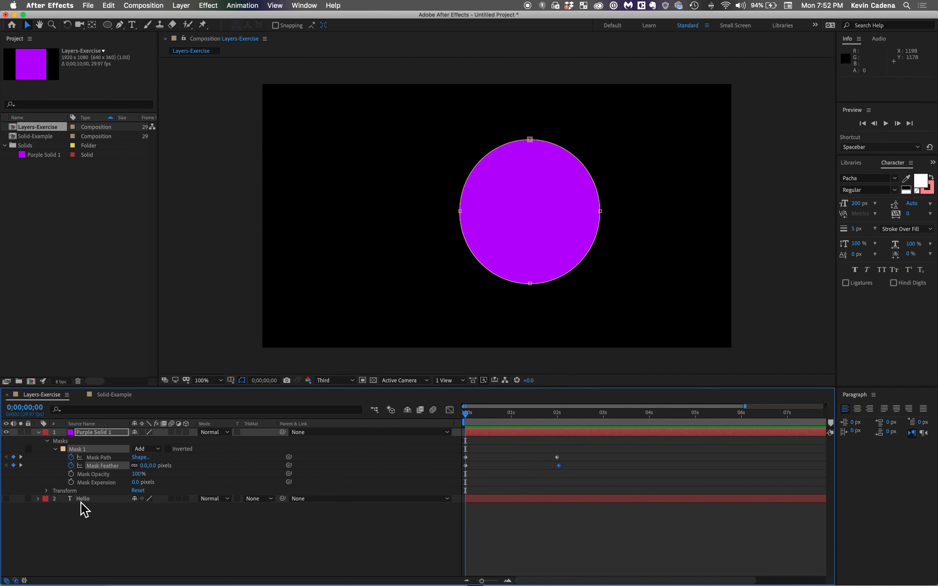
{"action": "left_click", "coordinate": [72, 482]}
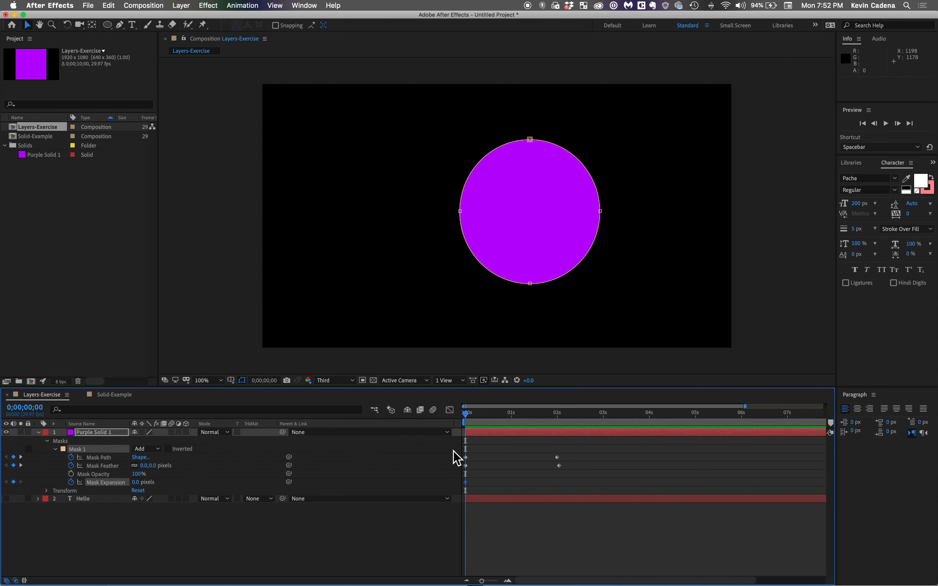
{"action": "left_click_drag", "start_coordinate": [467, 417], "coordinate": [559, 433]}
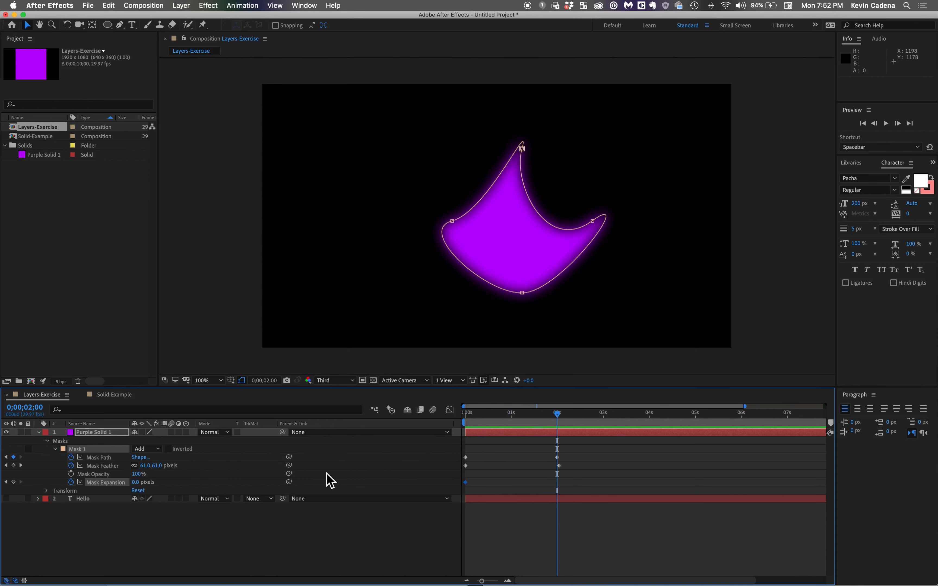
{"action": "left_click_drag", "start_coordinate": [149, 483], "coordinate": [169, 483]}
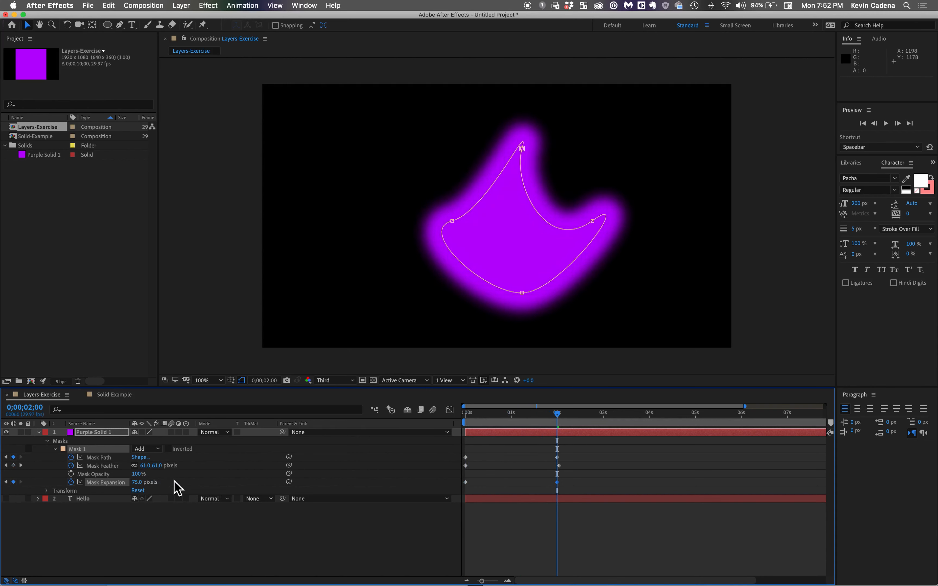
Step: Play the composition from its start to check the combined path, feather and expansion animation, and return to 0 s
{"action": "left_click_drag", "start_coordinate": [560, 415], "coordinate": [402, 414]}
{"action": "key", "text": "space"}
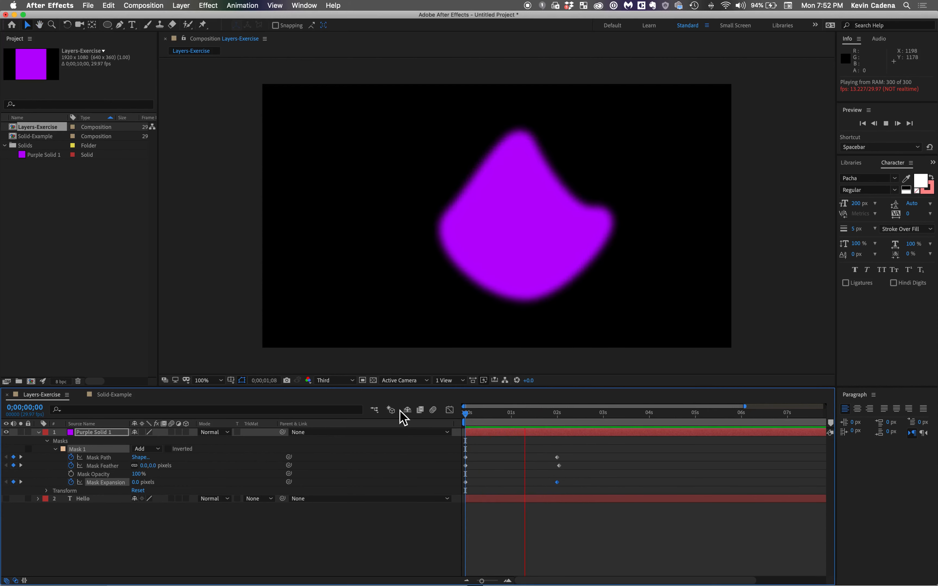
{"action": "key", "text": "space"}
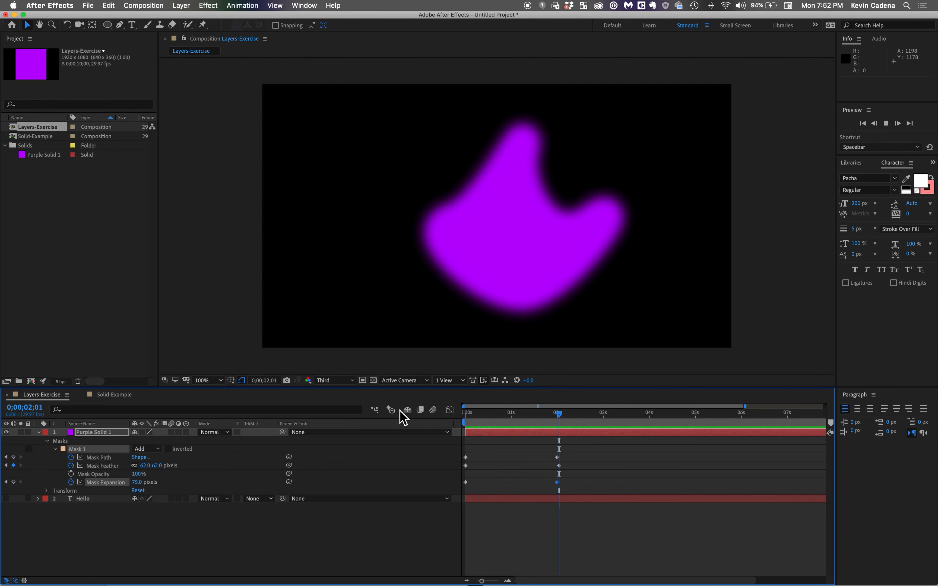
{"action": "left_click_drag", "start_coordinate": [561, 415], "coordinate": [440, 425]}
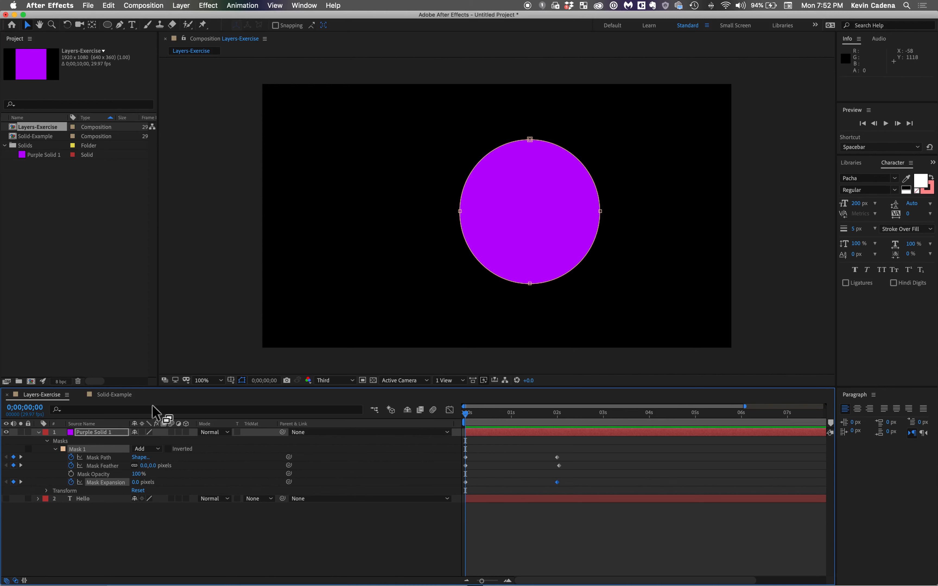
Step: Draw a star mask overlapping the circle's upper-left edge on the Purple Solid 1 layer and expand the new mask's properties
{"action": "left_click", "coordinate": [108, 435]}
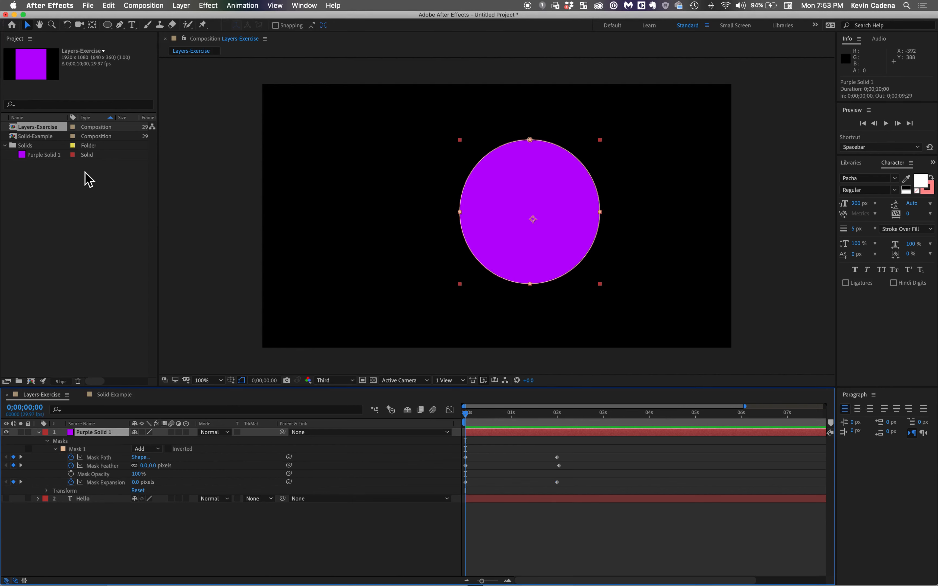
{"action": "left_click_drag", "start_coordinate": [110, 27], "coordinate": [139, 66]}
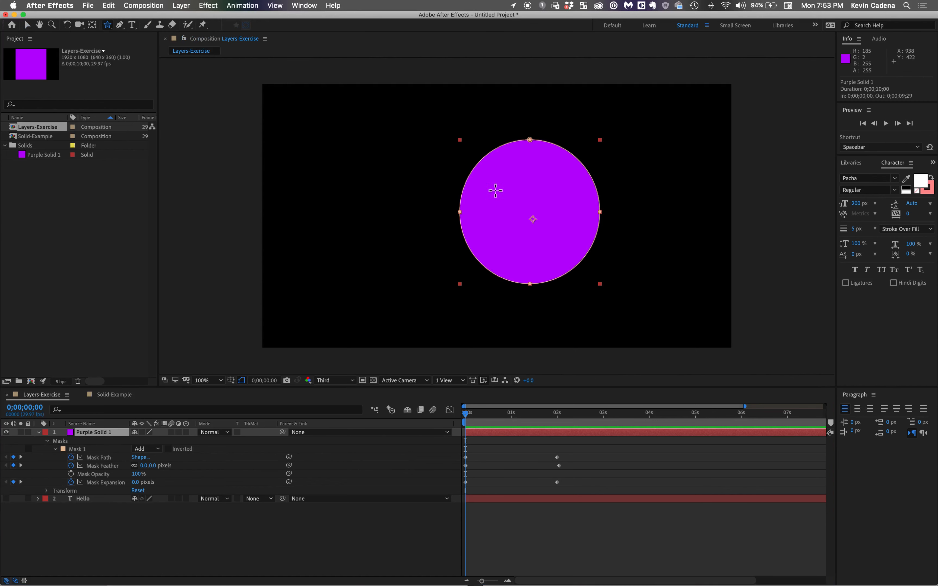
{"action": "left_click_drag", "start_coordinate": [502, 182], "coordinate": [537, 227]}
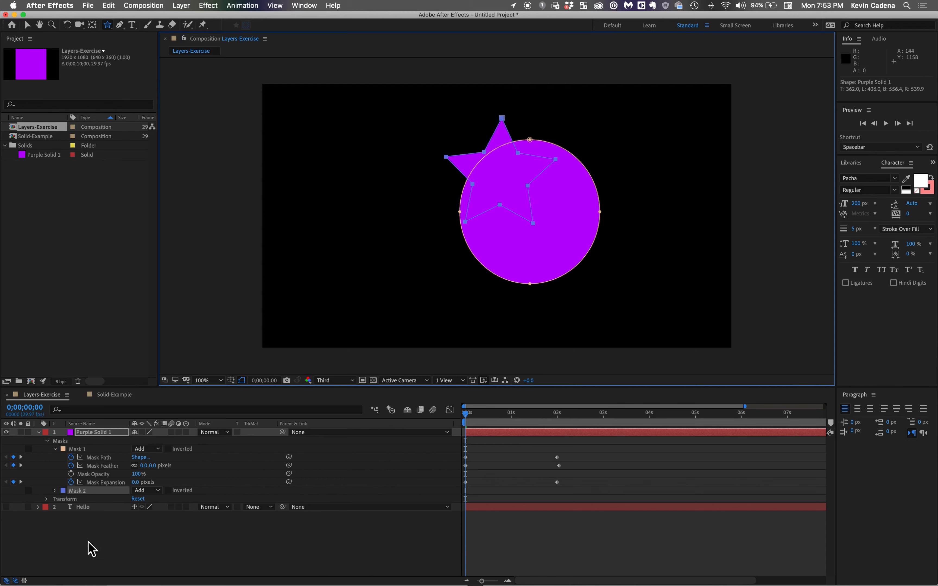
{"action": "left_click", "coordinate": [80, 491]}
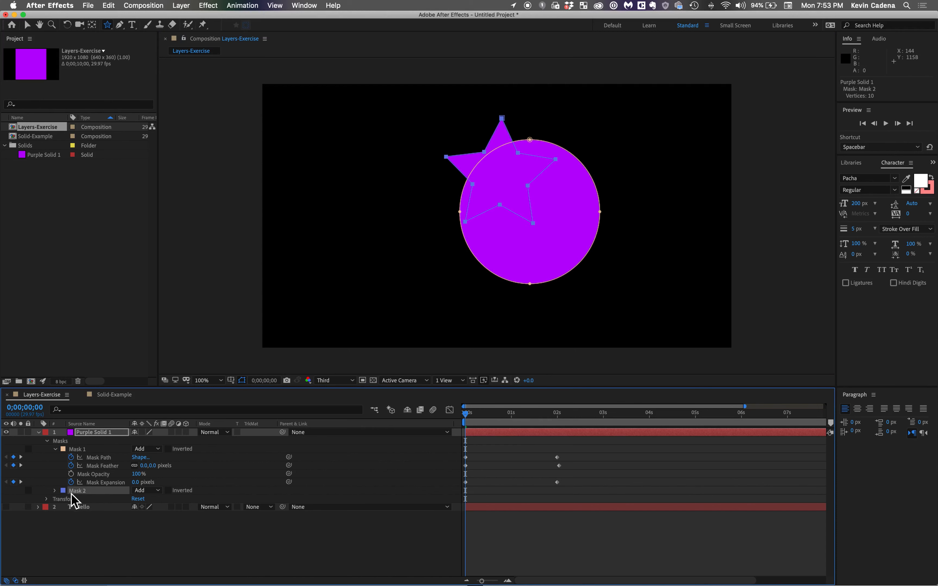
{"action": "left_click", "coordinate": [55, 490]}
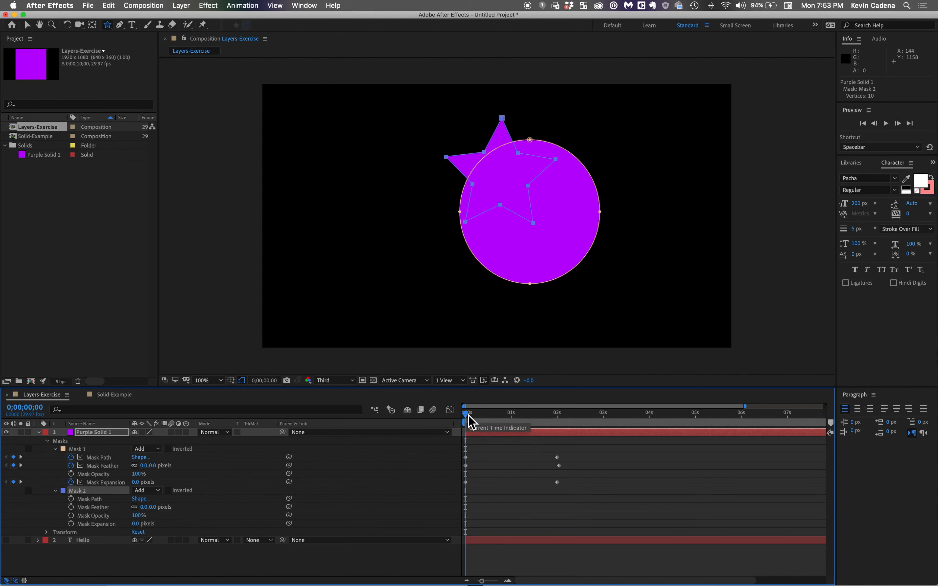
{"action": "left_click_drag", "start_coordinate": [468, 422], "coordinate": [392, 419]}
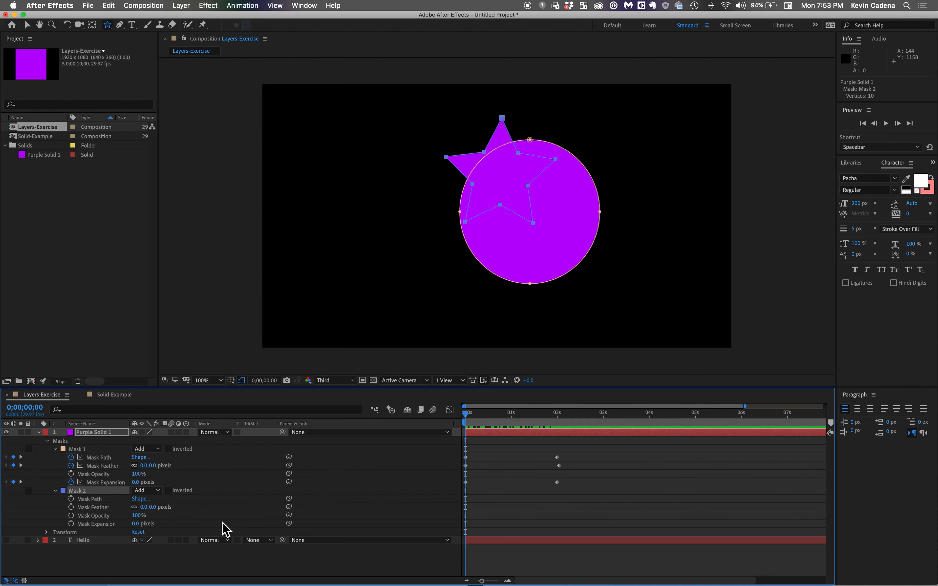
Step: Set the star mask's mode to Subtract so that it cuts into the circle on Purple Solid 1
{"action": "left_click", "coordinate": [160, 491]}
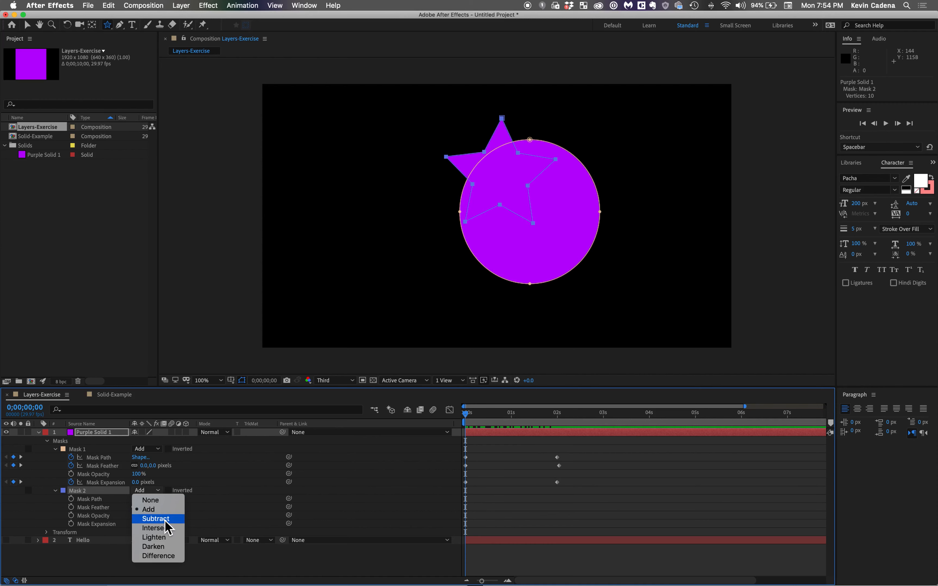
{"action": "left_click", "coordinate": [157, 519]}
{"action": "left_click", "coordinate": [528, 316]}
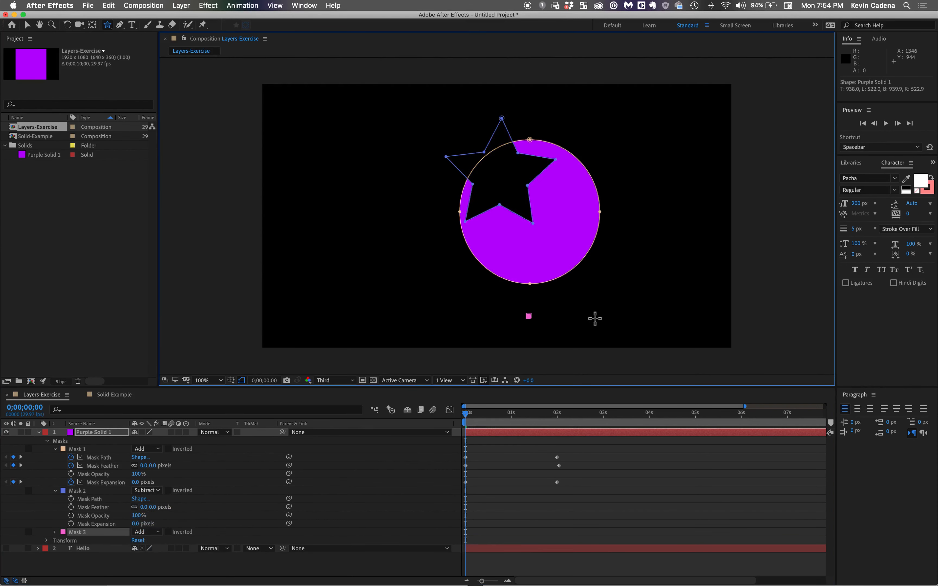
{"action": "key", "text": "super+z"}
{"action": "key", "text": "v"}
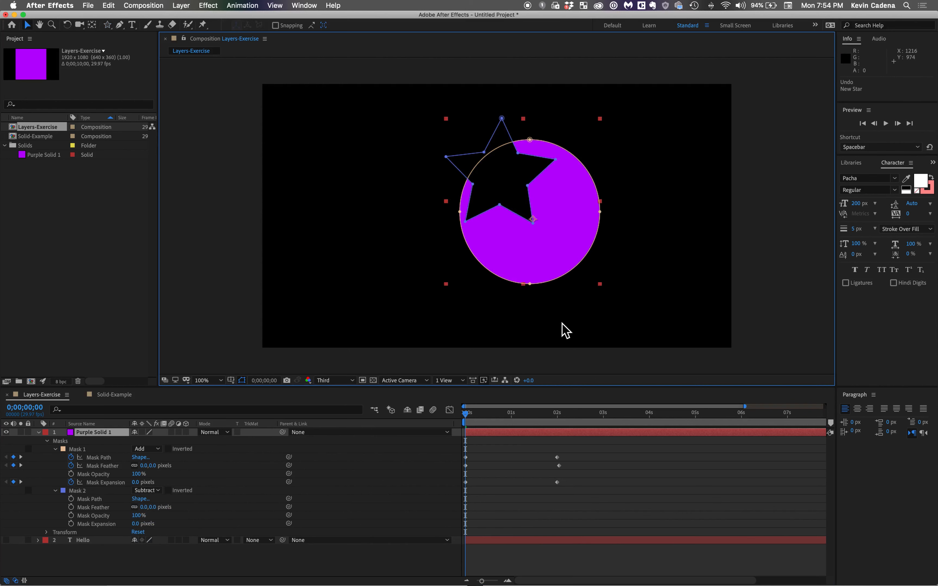
Step: Preview the animated circle with the subtracted star mask and return to the start of the composition
{"action": "key", "text": "space"}
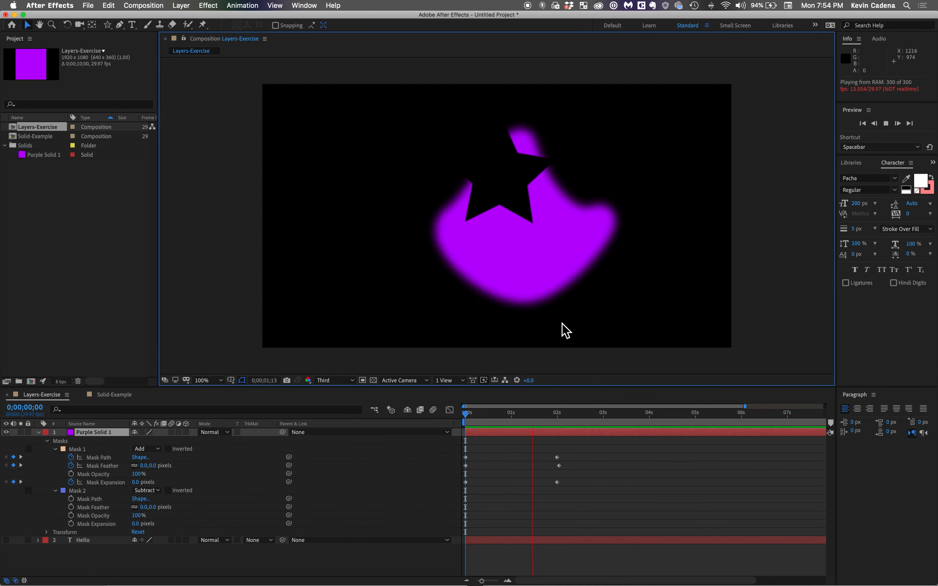
{"action": "key", "text": "space"}
{"action": "left_click_drag", "start_coordinate": [567, 419], "coordinate": [426, 418]}
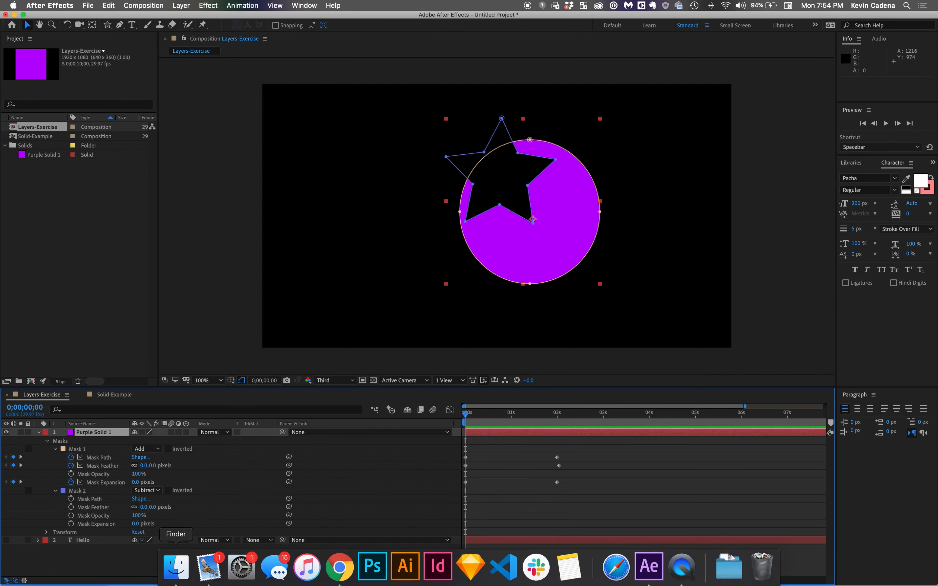
Step: Switch to Finder and browse the 2020 folder to the W9 folder that holds the import materials
{"action": "left_click", "coordinate": [176, 565]}
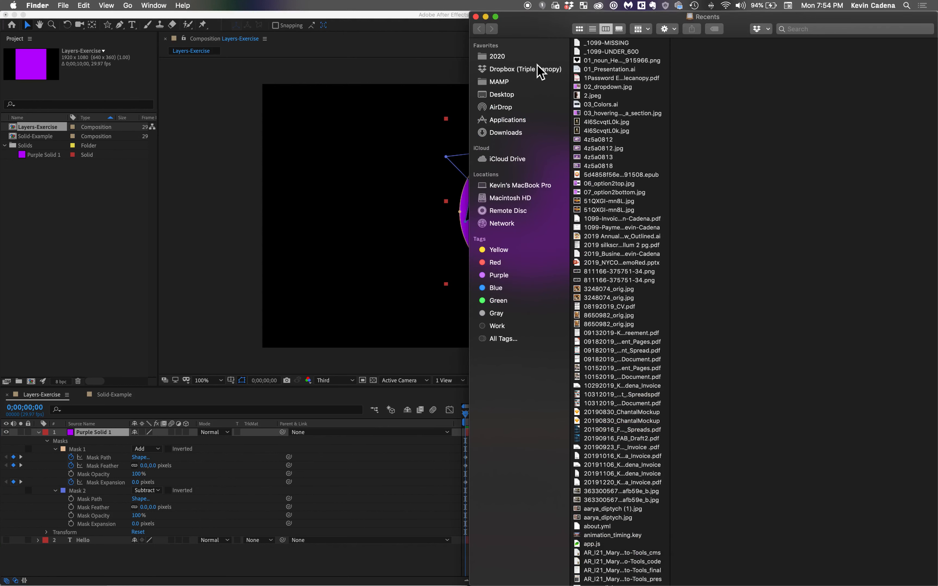
{"action": "left_click", "coordinate": [498, 57]}
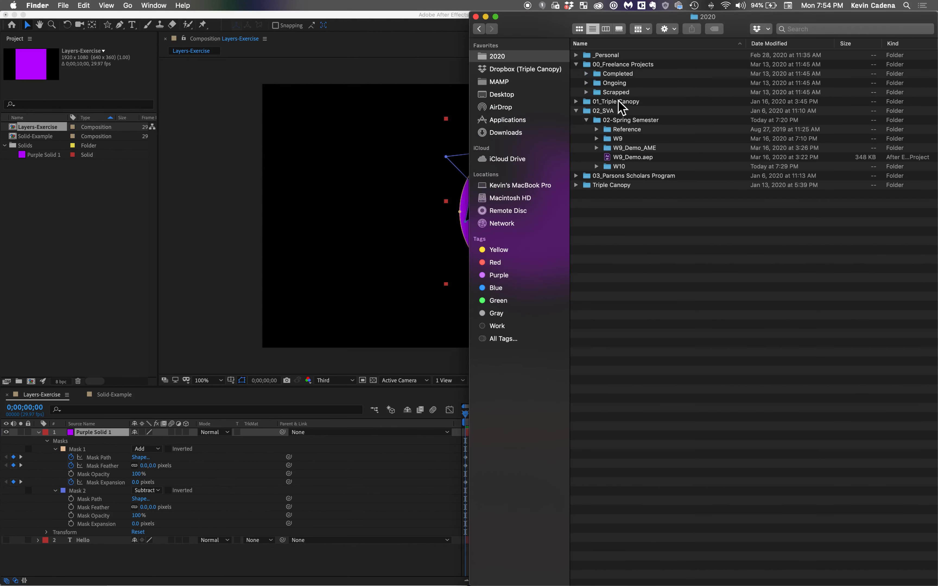
{"action": "double_click", "coordinate": [623, 142]}
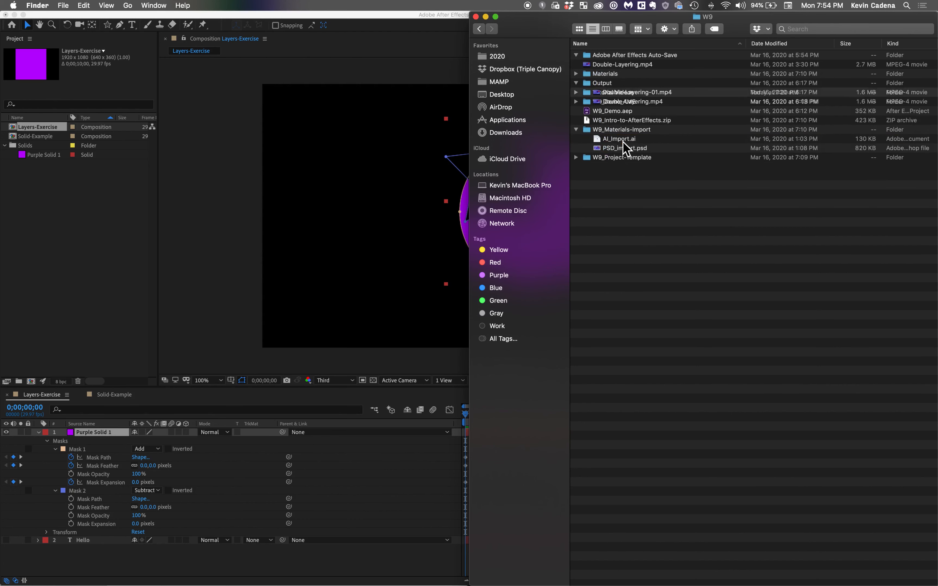
{"action": "double_click", "coordinate": [607, 124]}
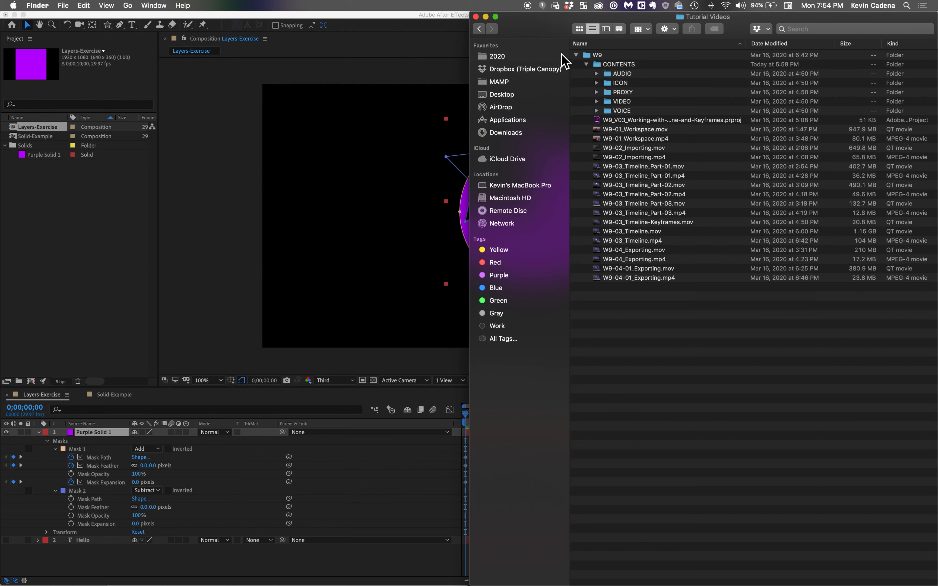
{"action": "left_click", "coordinate": [479, 29]}
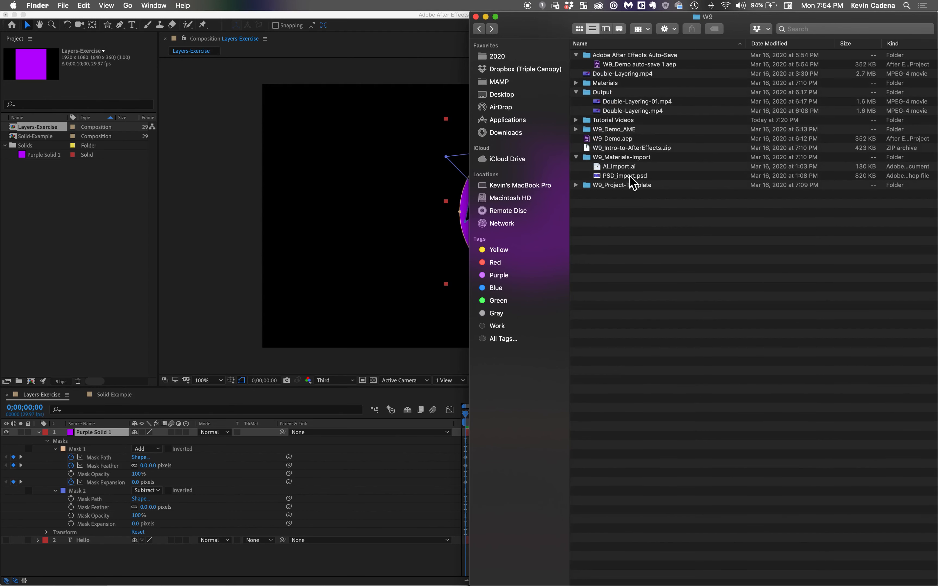
Step: Import PSD_import.psd into the After Effects project as Composition - Retain Layer Sizes with Editable Layer Styles
{"action": "left_click", "coordinate": [626, 178]}
{"action": "left_click_drag", "start_coordinate": [637, 173], "coordinate": [114, 230]}
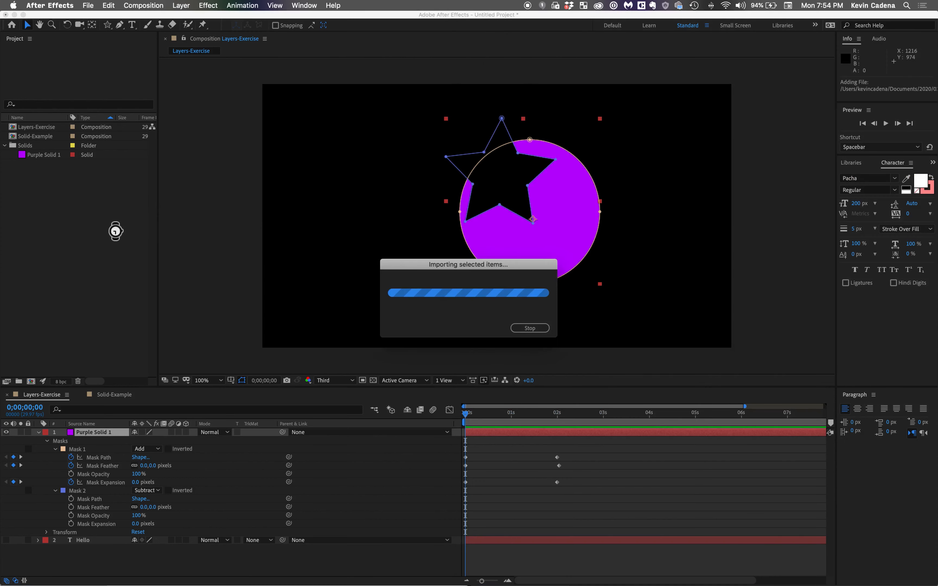
{"action": "left_click", "coordinate": [470, 189]}
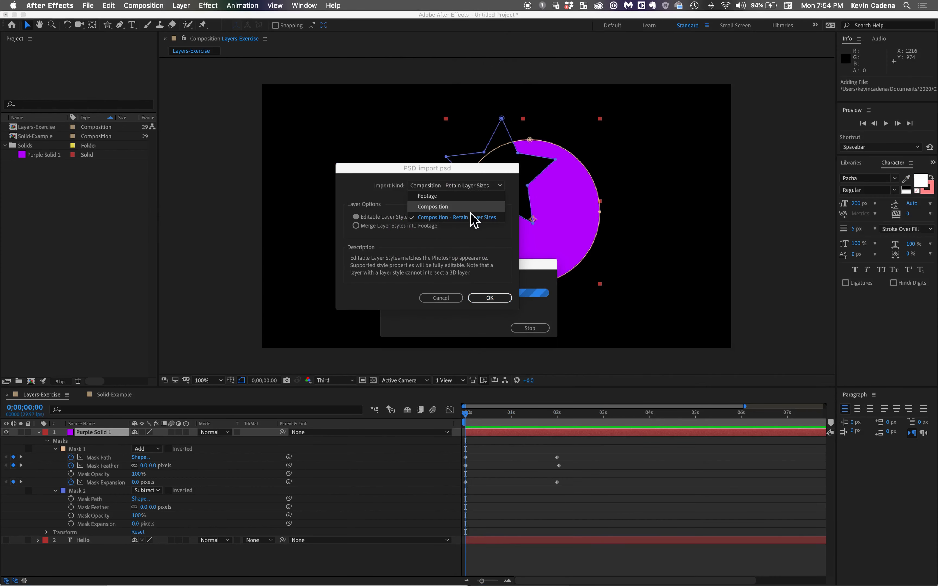
{"action": "left_click", "coordinate": [468, 218]}
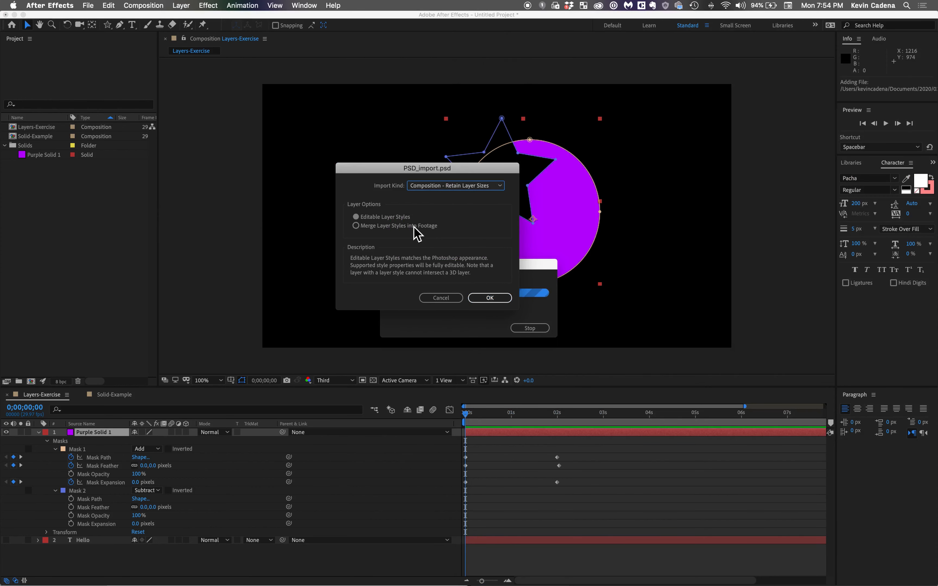
{"action": "left_click", "coordinate": [485, 301]}
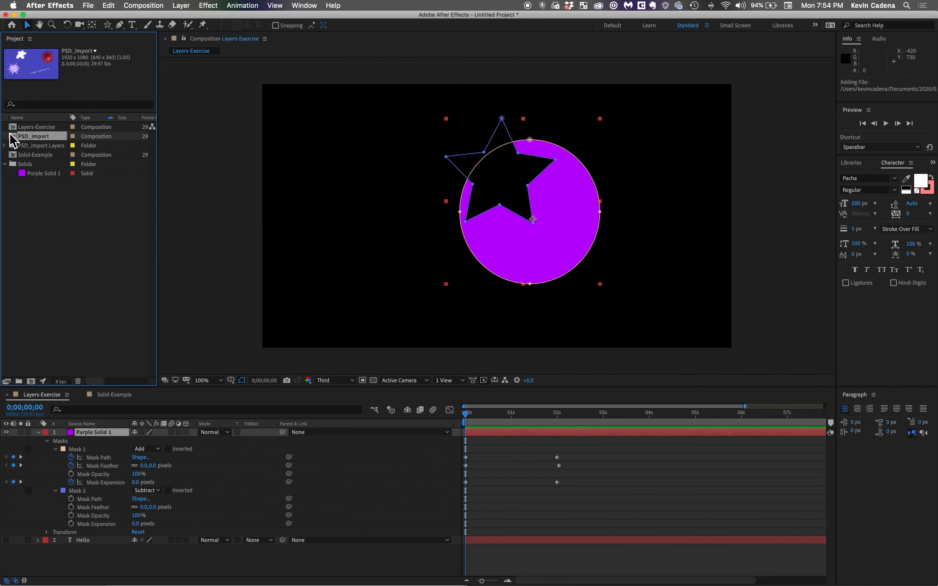
Step: Look through the PSD_import Layers folder and place the explosion shape in the Layers-Exercise composition beside the circle
{"action": "left_click", "coordinate": [4, 146]}
{"action": "left_click", "coordinate": [46, 173]}
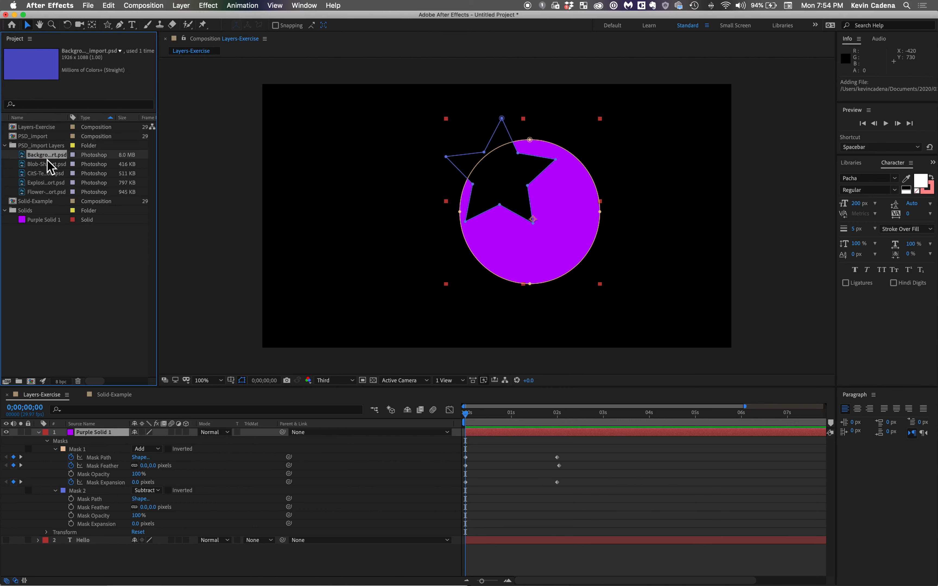
{"action": "left_click", "coordinate": [39, 182]}
{"action": "left_click", "coordinate": [40, 192]}
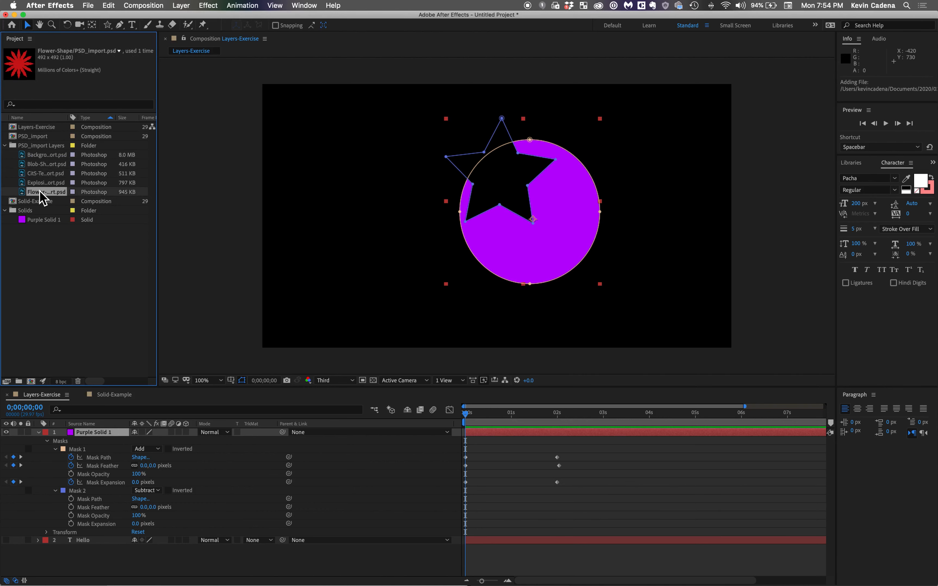
{"action": "left_click", "coordinate": [43, 184]}
{"action": "left_click_drag", "start_coordinate": [41, 185], "coordinate": [396, 242]}
{"action": "left_click", "coordinate": [465, 326]}
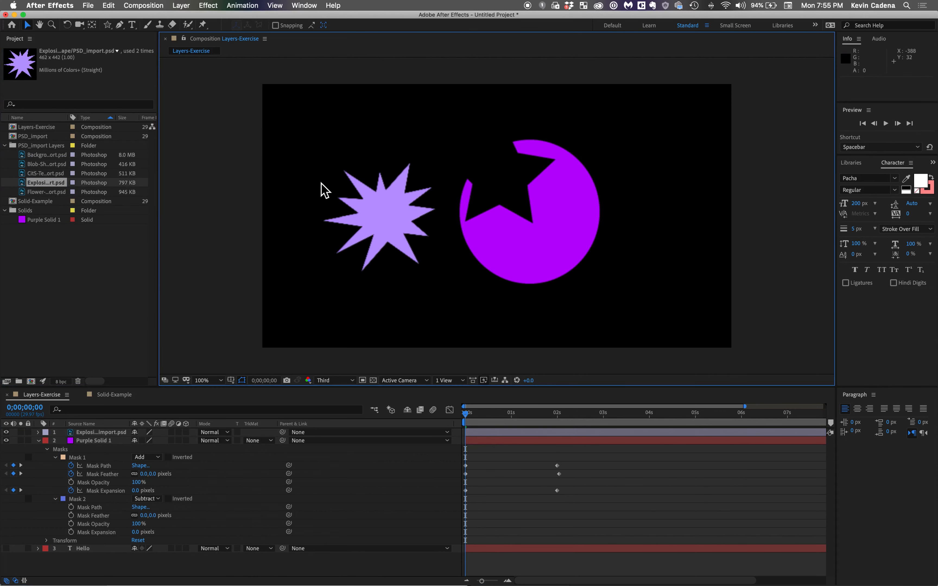
Step: Mask the explosion shape layer with a rectangle that crops part of its spikes
{"action": "left_click", "coordinate": [375, 220]}
{"action": "key", "text": "q"}
{"action": "left_click_drag", "start_coordinate": [373, 189], "coordinate": [453, 273]}
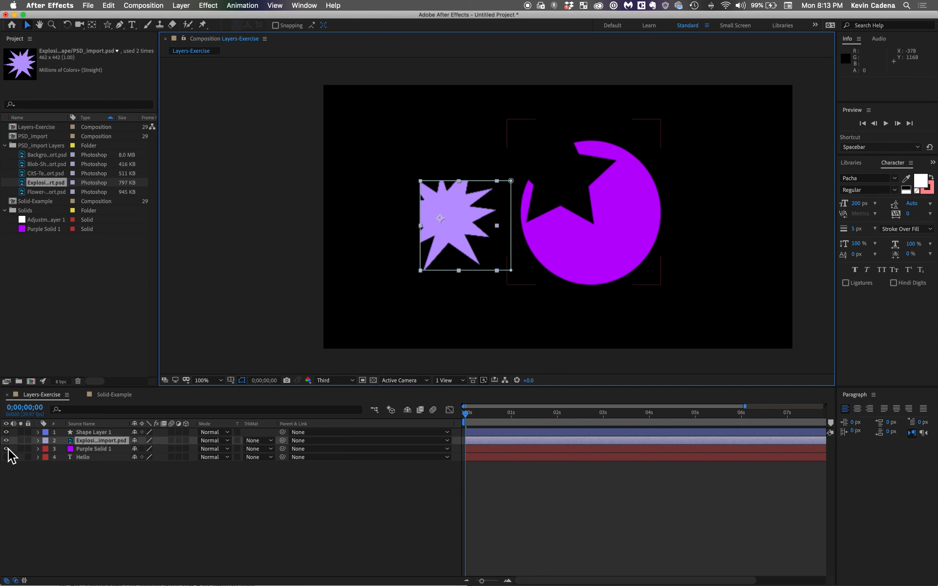
Step: Hide all existing layers and, with nothing selected, draw a pink five-pointed star as a new shape layer near the frame's upper middle
{"action": "left_click_drag", "start_coordinate": [6, 457], "coordinate": [7, 441]}
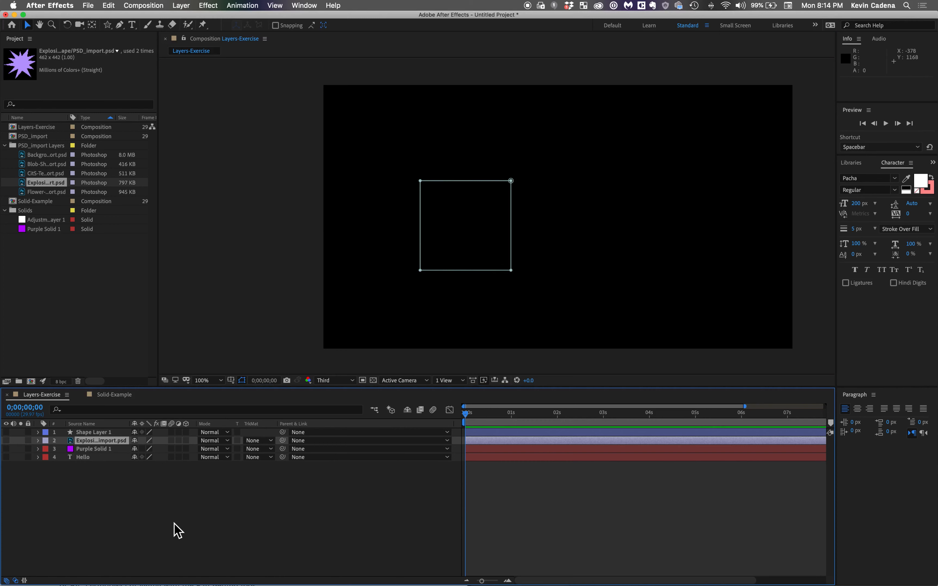
{"action": "left_click", "coordinate": [442, 352]}
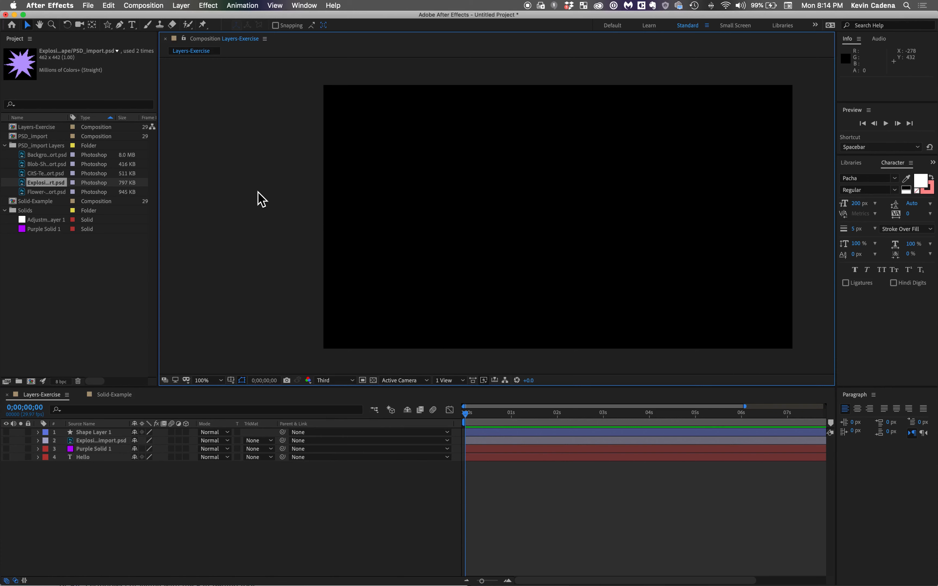
{"action": "left_click", "coordinate": [110, 24]}
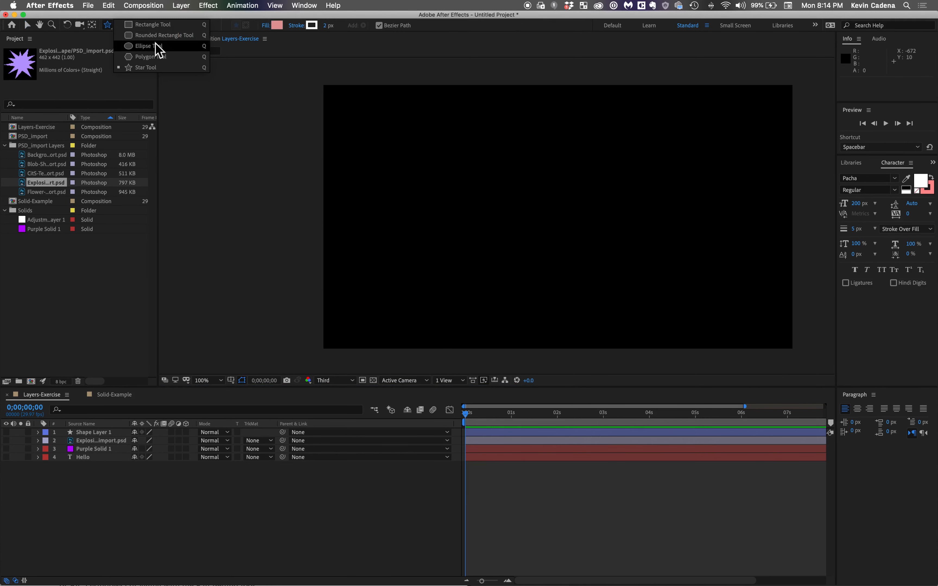
{"action": "left_click", "coordinate": [158, 69]}
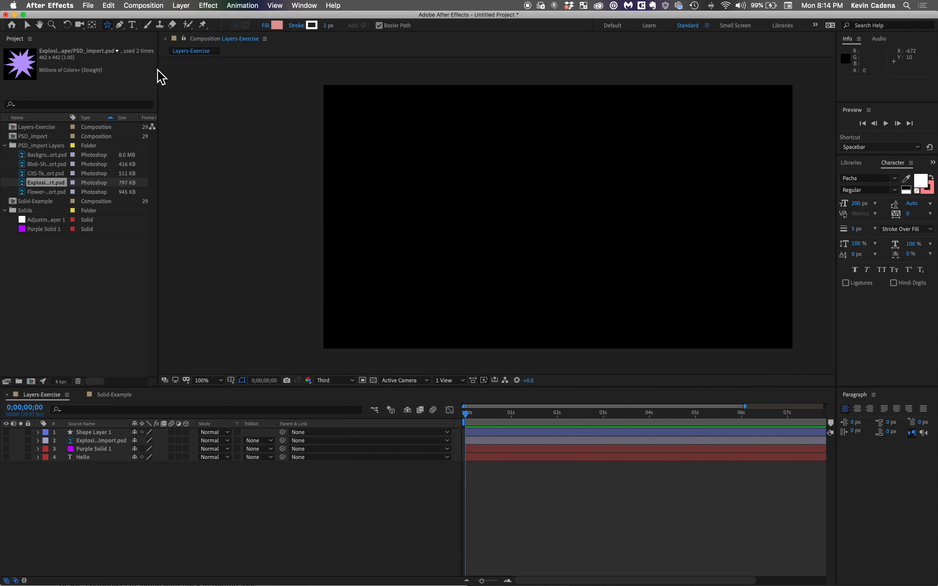
{"action": "left_click", "coordinate": [109, 26]}
{"action": "left_click", "coordinate": [182, 69]}
{"action": "left_click_drag", "start_coordinate": [539, 195], "coordinate": [601, 236]}
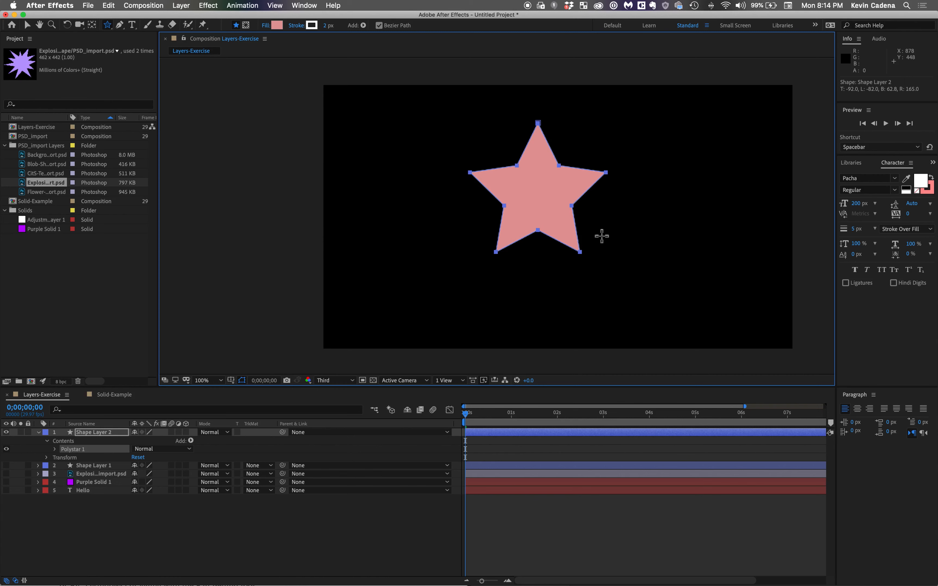
{"action": "left_click_drag", "start_coordinate": [603, 237], "coordinate": [602, 238]}
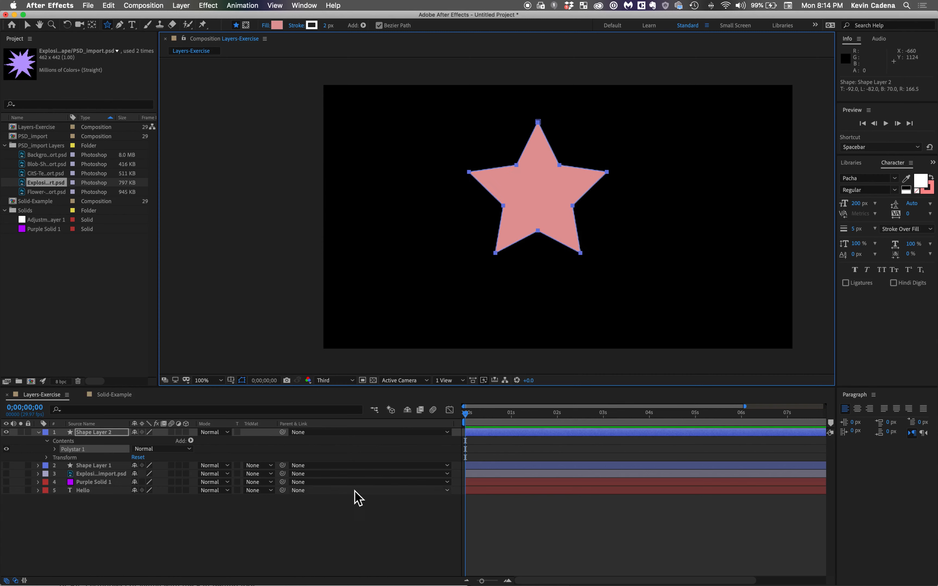
Step: Look through the star's Polystar 1 group, examining its path, stroke and group transform properties
{"action": "key", "text": "v"}
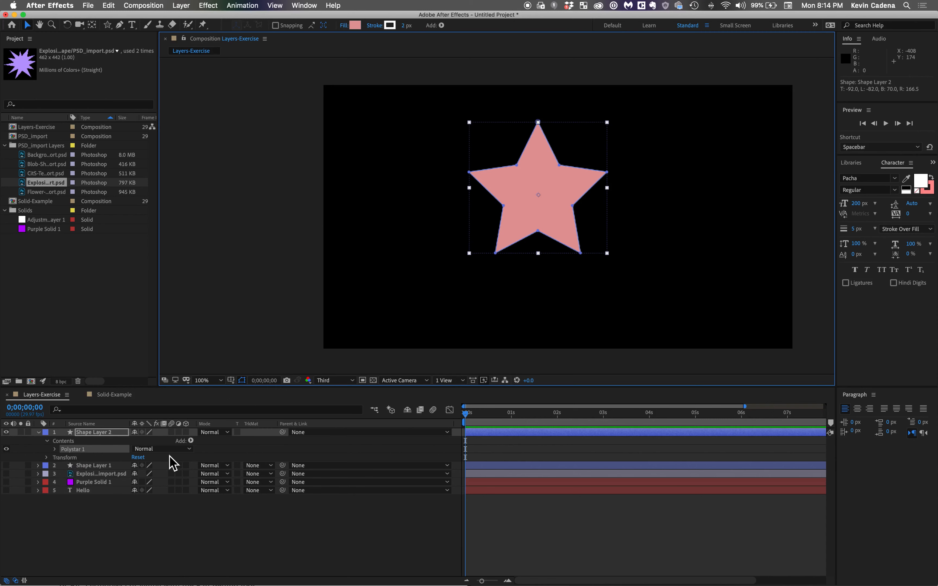
{"action": "left_click", "coordinate": [54, 450]}
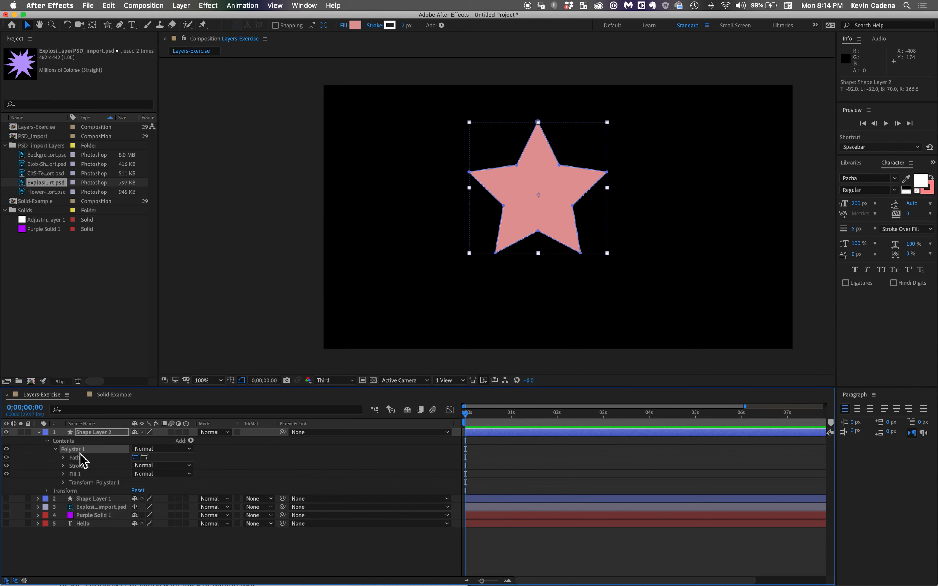
{"action": "left_click", "coordinate": [63, 458]}
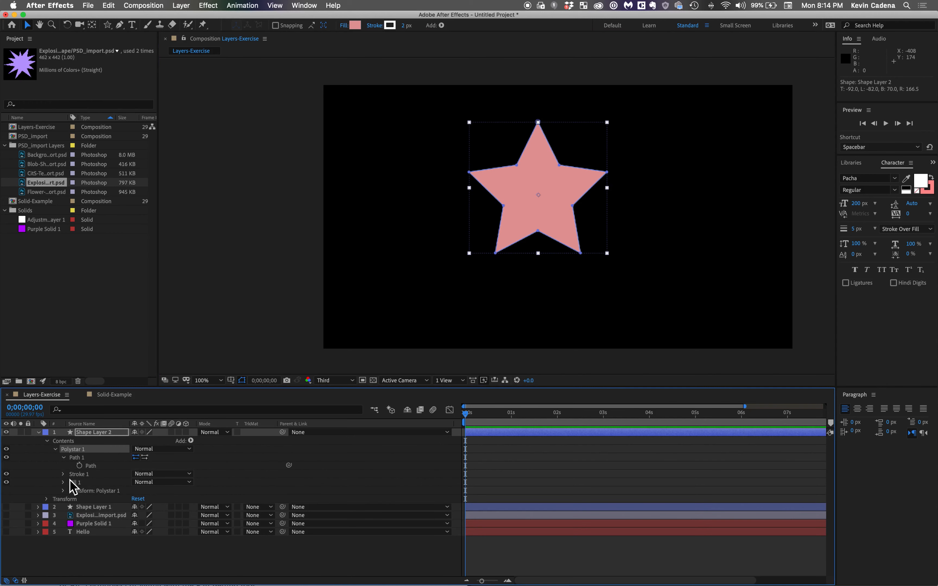
{"action": "left_click", "coordinate": [64, 474]}
{"action": "scroll", "coordinate": [68, 484], "scroll_direction": "down", "scroll_amount": 3}
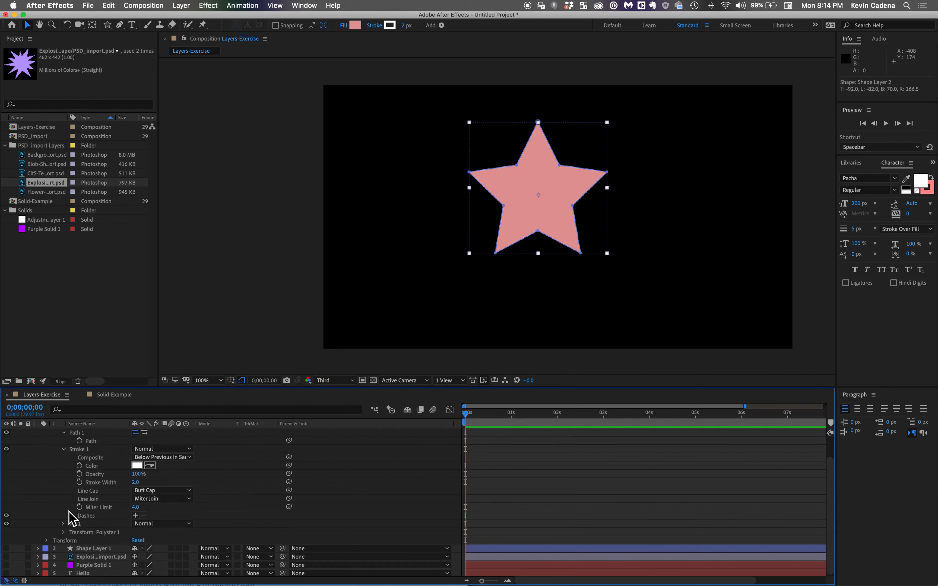
{"action": "left_click", "coordinate": [64, 532]}
{"action": "scroll", "coordinate": [68, 537], "scroll_direction": "down", "scroll_amount": 3}
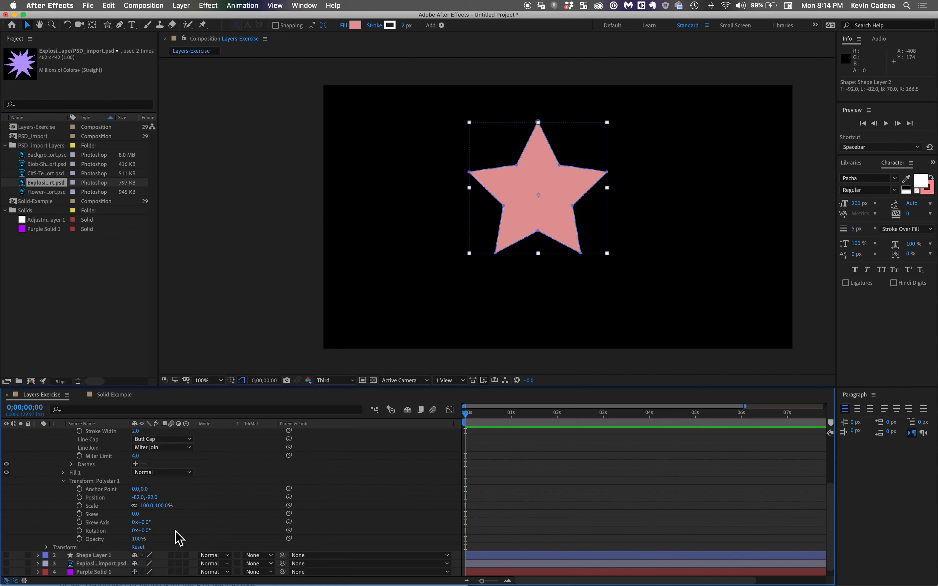
{"action": "scroll", "coordinate": [157, 492], "scroll_direction": "up", "scroll_amount": 4}
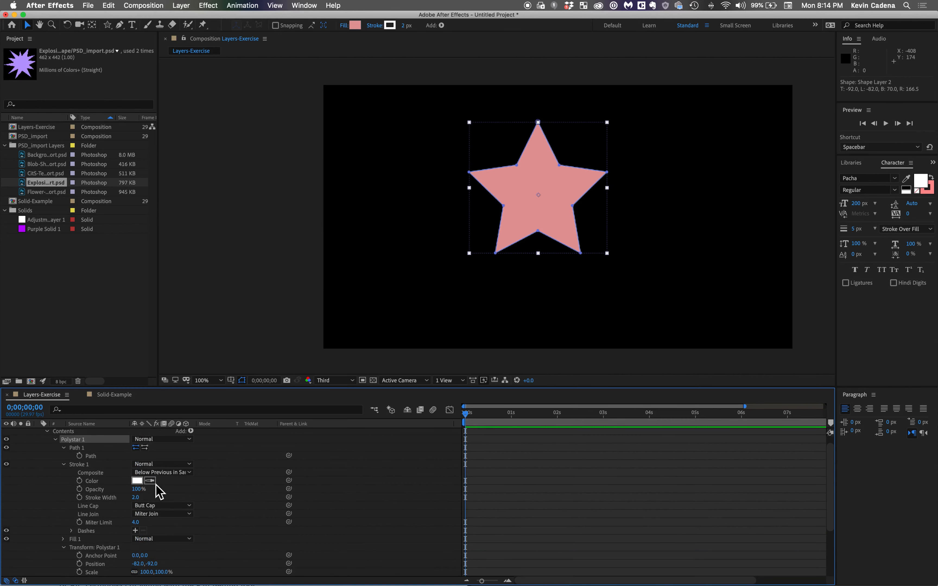
{"action": "scroll", "coordinate": [157, 491], "scroll_direction": "up", "scroll_amount": 1}
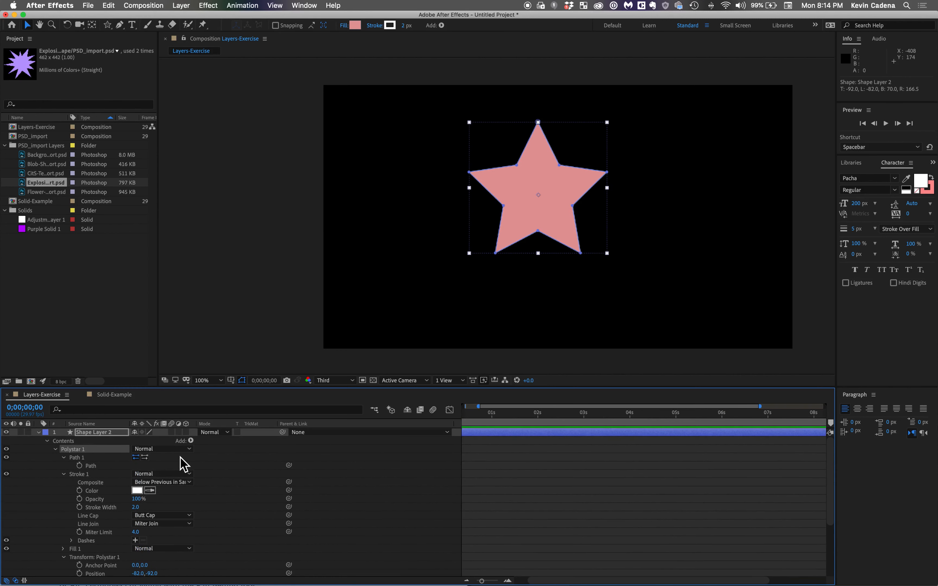
{"action": "left_click", "coordinate": [55, 450]}
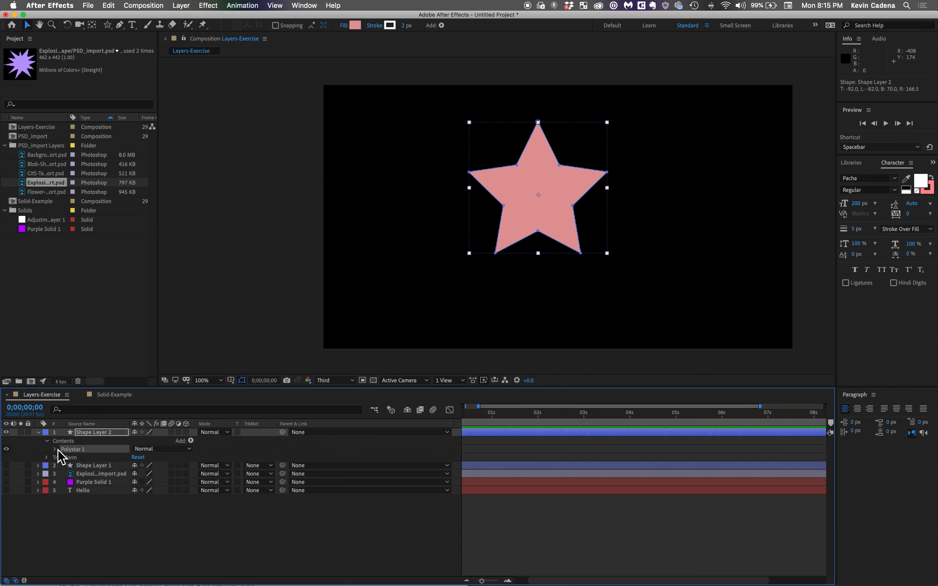
Step: Add a rectangle path to the star group with size 171, roundness 226 and position 0, 0, forming a round central hole
{"action": "left_click", "coordinate": [191, 442]}
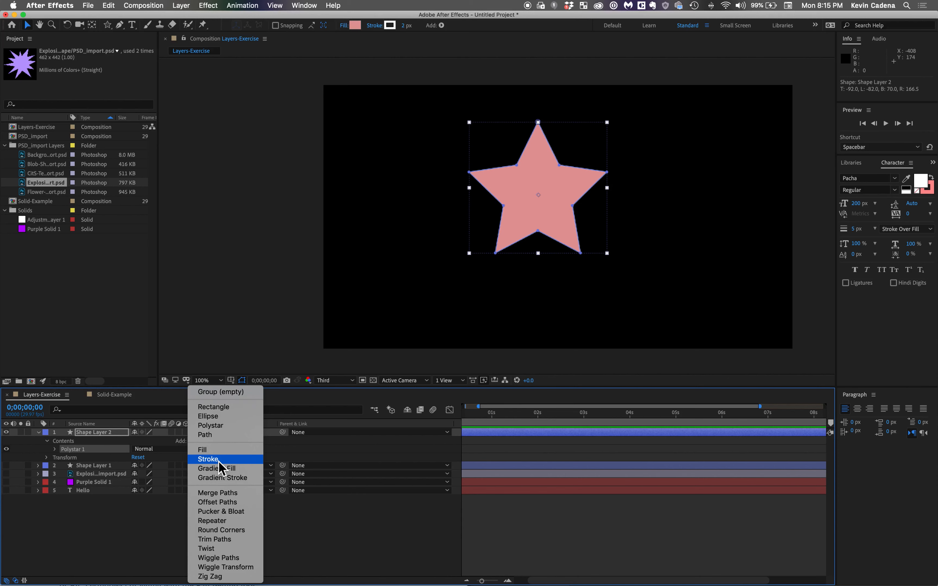
{"action": "left_click", "coordinate": [224, 408]}
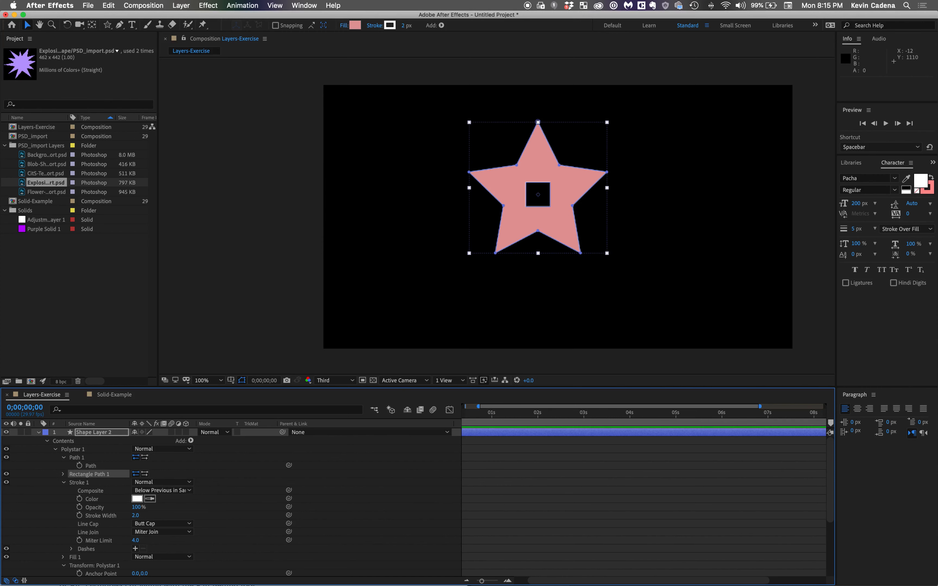
{"action": "left_click", "coordinate": [64, 475]}
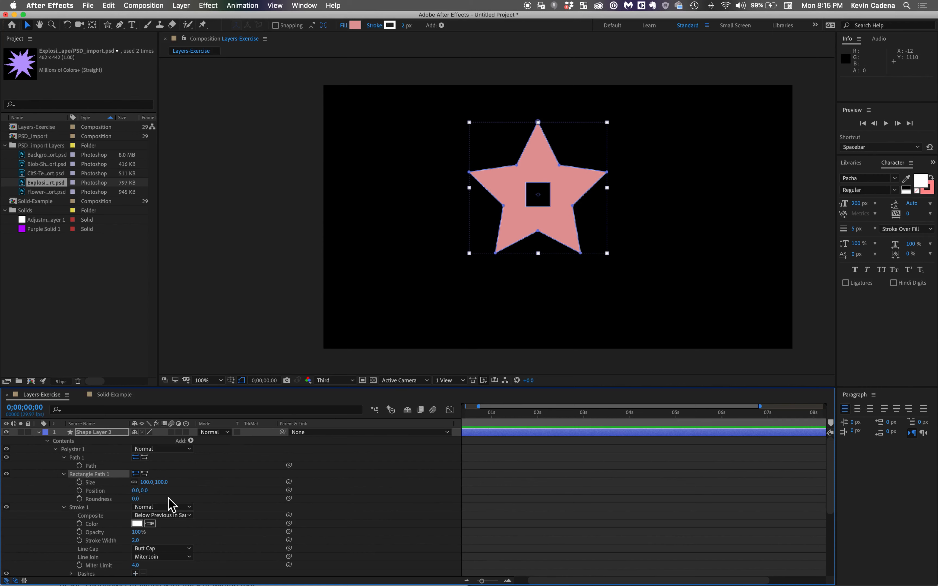
{"action": "left_click_drag", "start_coordinate": [148, 483], "coordinate": [251, 503]}
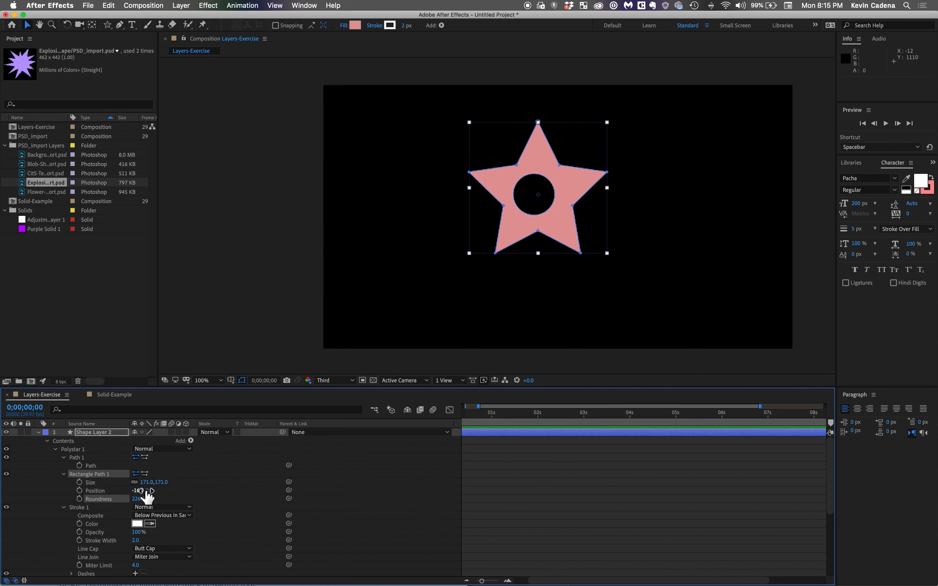
{"action": "left_click_drag", "start_coordinate": [144, 491], "coordinate": [153, 492]}
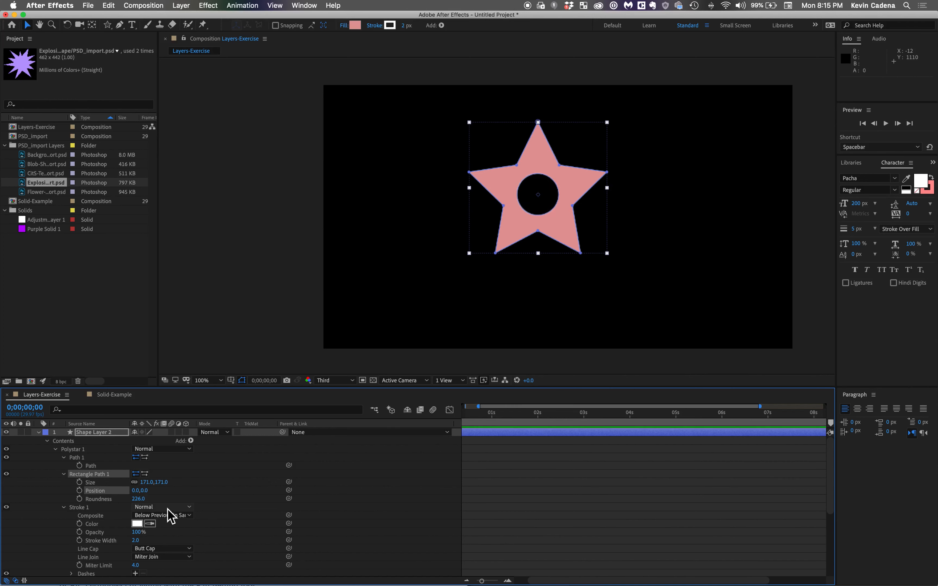
Step: Add a second stroke to the star group and set the original stroke's width to 12
{"action": "scroll", "coordinate": [169, 516], "scroll_direction": "down", "scroll_amount": 2}
{"action": "scroll", "coordinate": [168, 510], "scroll_direction": "up", "scroll_amount": 2}
{"action": "left_click", "coordinate": [191, 441]}
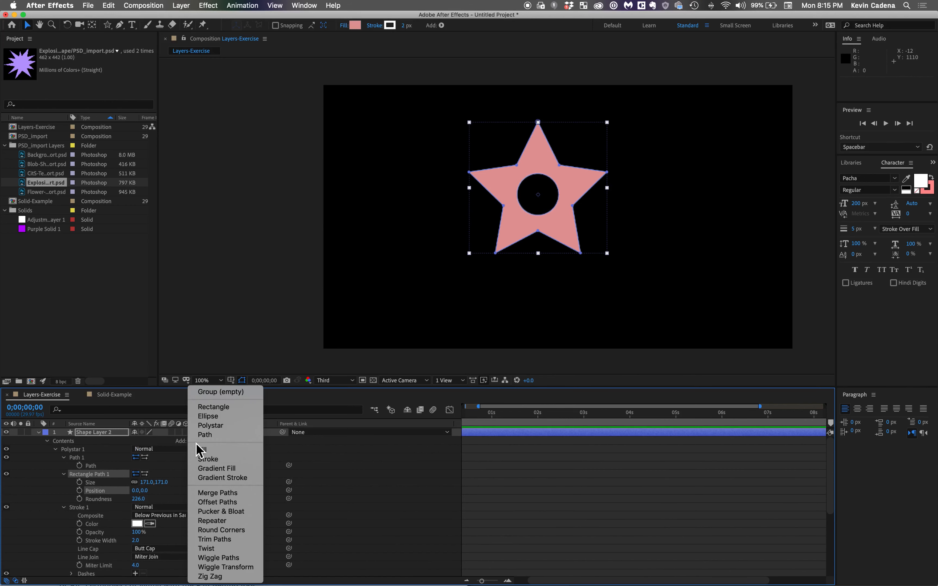
{"action": "left_click", "coordinate": [232, 461]}
{"action": "scroll", "coordinate": [209, 502], "scroll_direction": "down", "scroll_amount": 2}
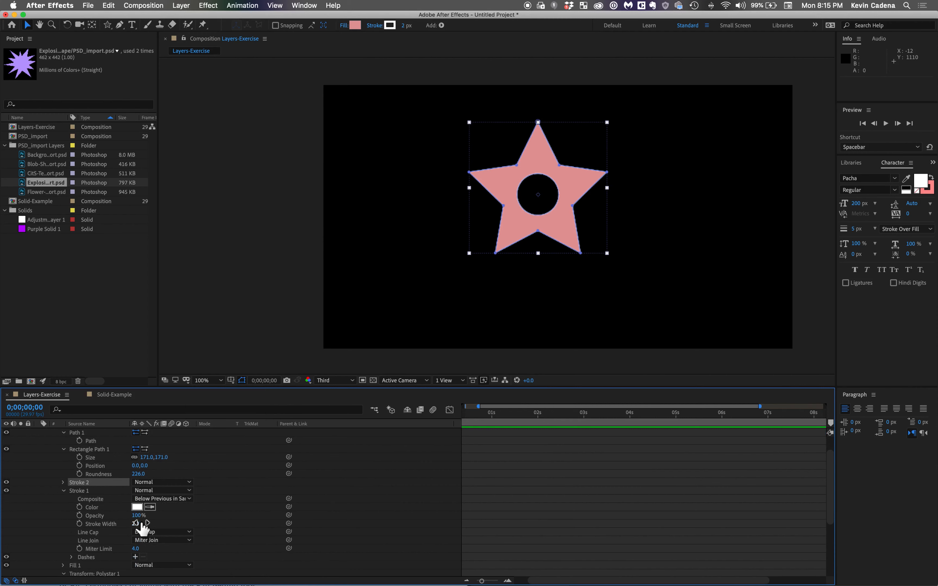
{"action": "scroll", "coordinate": [140, 544], "scroll_direction": "down", "scroll_amount": 1}
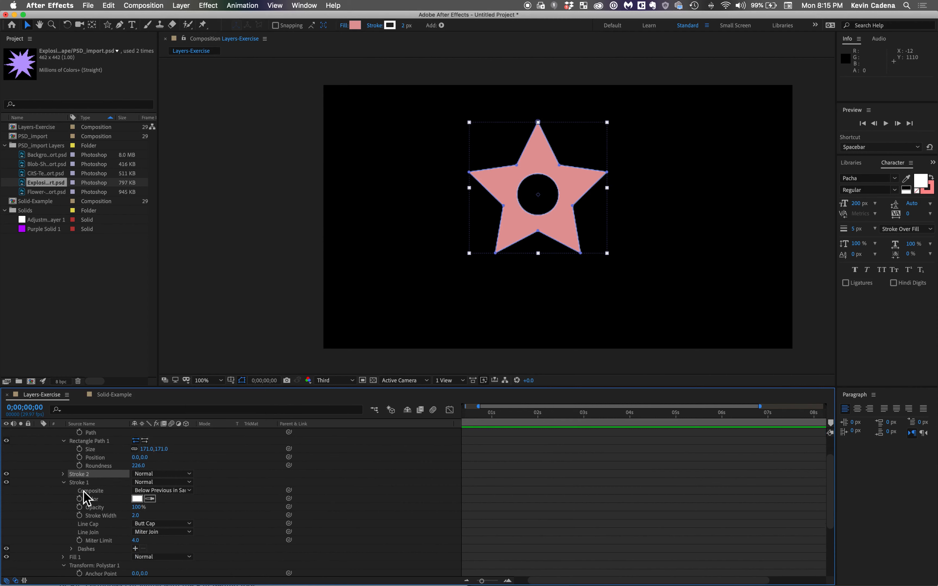
{"action": "left_click_drag", "start_coordinate": [137, 516], "coordinate": [145, 521]}
Step: Set the color of Stroke 2 to pure red, FF0000
{"action": "left_click", "coordinate": [97, 476]}
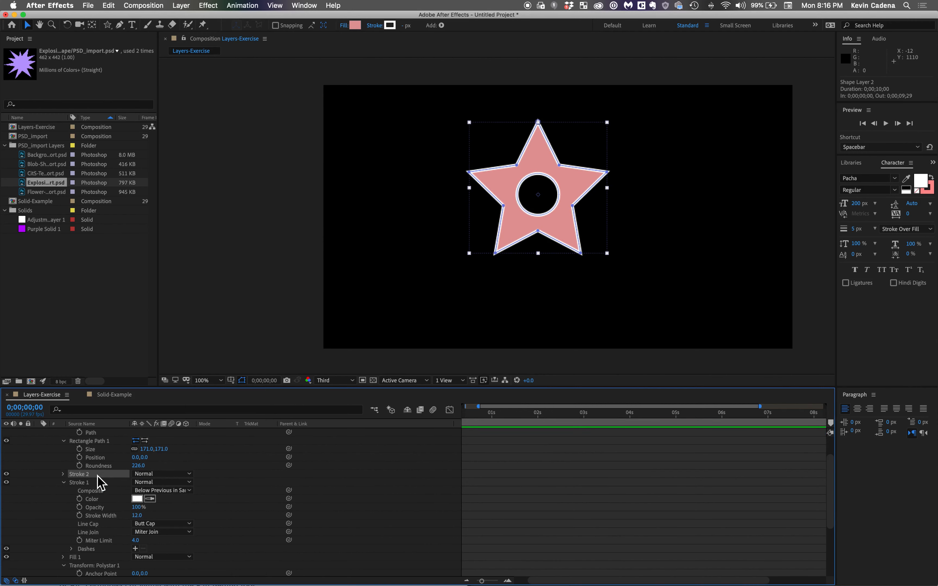
{"action": "left_click", "coordinate": [64, 474]}
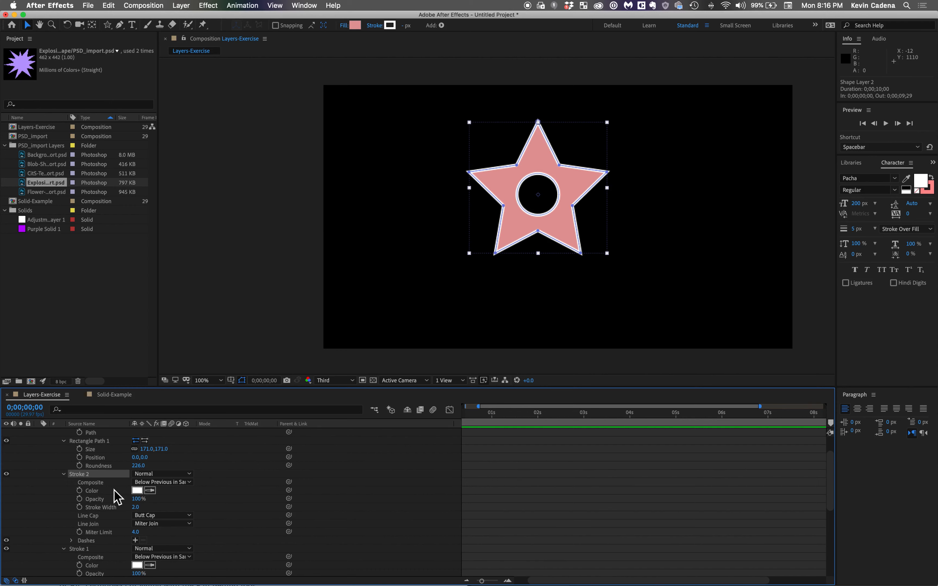
{"action": "left_click", "coordinate": [137, 491]}
{"action": "left_click", "coordinate": [577, 379]}
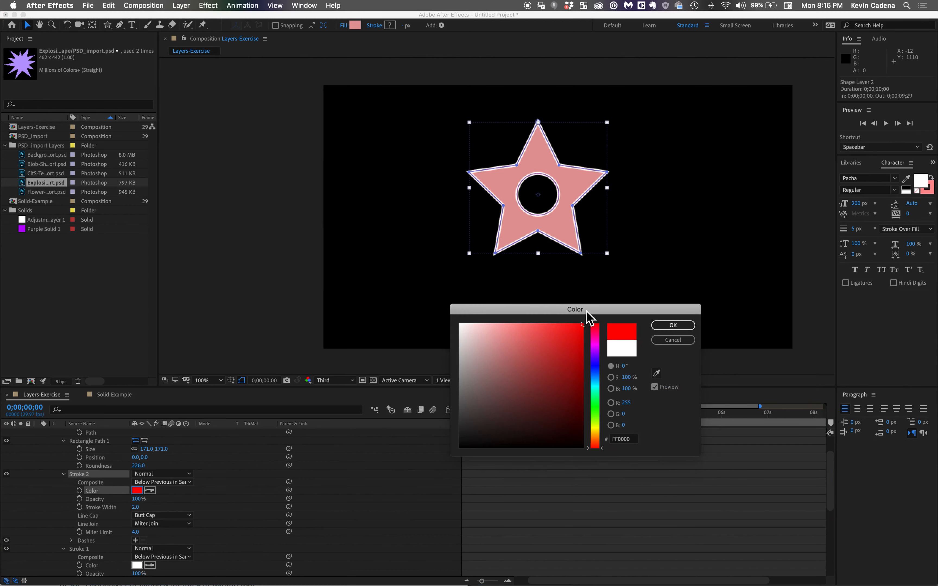
{"action": "key", "text": "Return"}
Step: Move the whole star layer slightly down and left in the frame, to about position 926, 616
{"action": "left_click", "coordinate": [411, 318]}
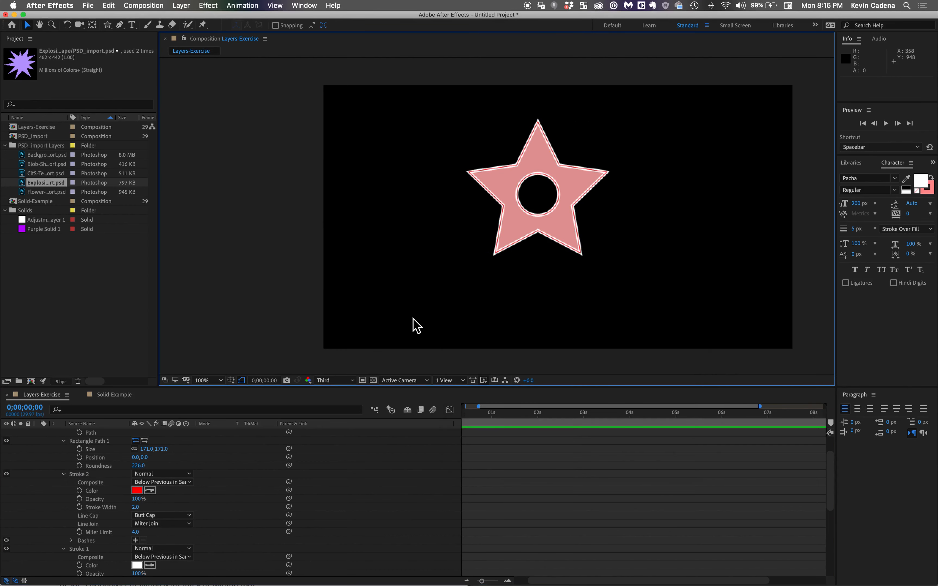
{"action": "left_click_drag", "start_coordinate": [573, 218], "coordinate": [565, 237]}
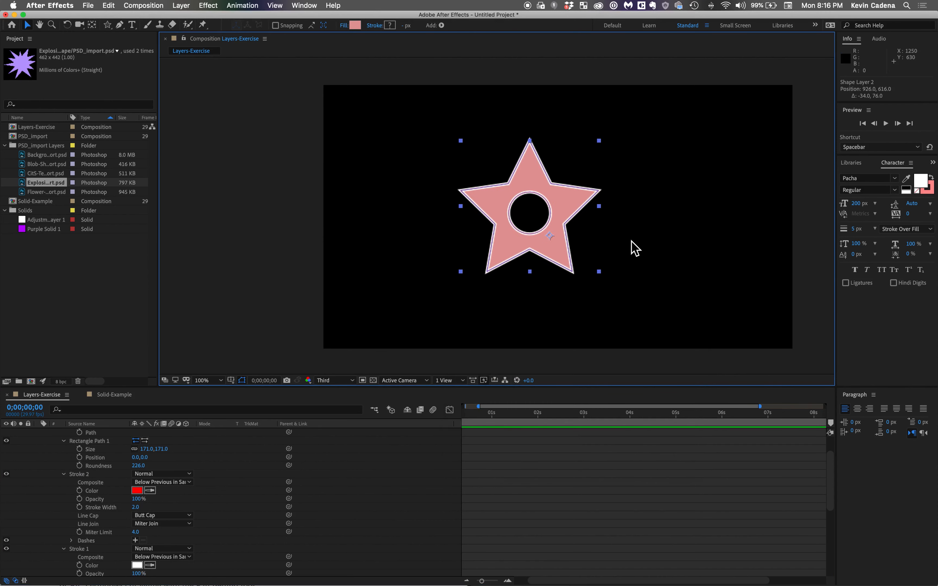
{"action": "left_click", "coordinate": [632, 247]}
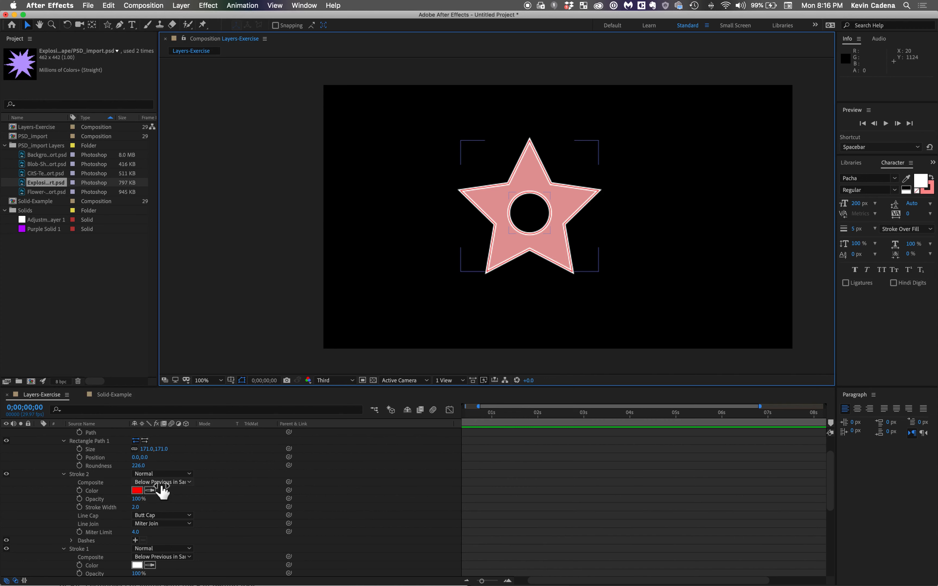
Step: Add a gradient fill to the contents of Shape Layer 2
{"action": "scroll", "coordinate": [167, 490], "scroll_direction": "up", "scroll_amount": 2}
{"action": "left_click", "coordinate": [190, 440]}
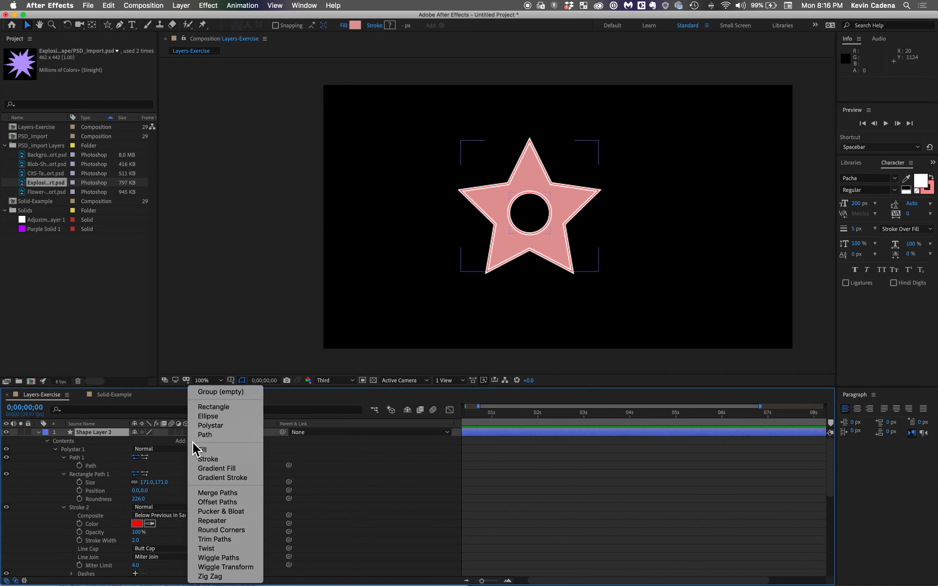
{"action": "left_click", "coordinate": [246, 472]}
{"action": "scroll", "coordinate": [122, 553], "scroll_direction": "down", "scroll_amount": 2}
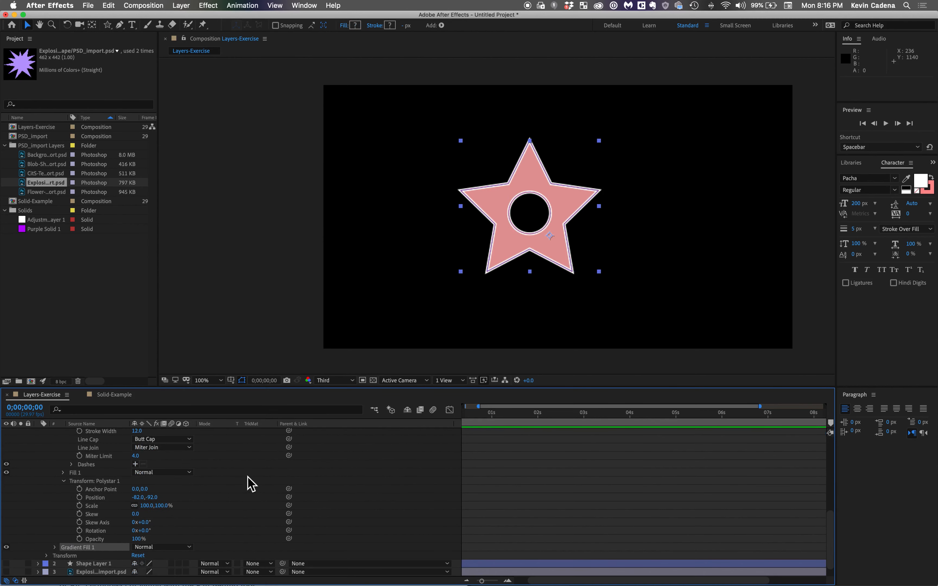
{"action": "scroll", "coordinate": [120, 515], "scroll_direction": "down", "scroll_amount": 1}
Step: Move Gradient Fill 1 into the Polystar 1 group, placing it directly above Fill 1
{"action": "scroll", "coordinate": [120, 513], "scroll_direction": "up", "scroll_amount": 3}
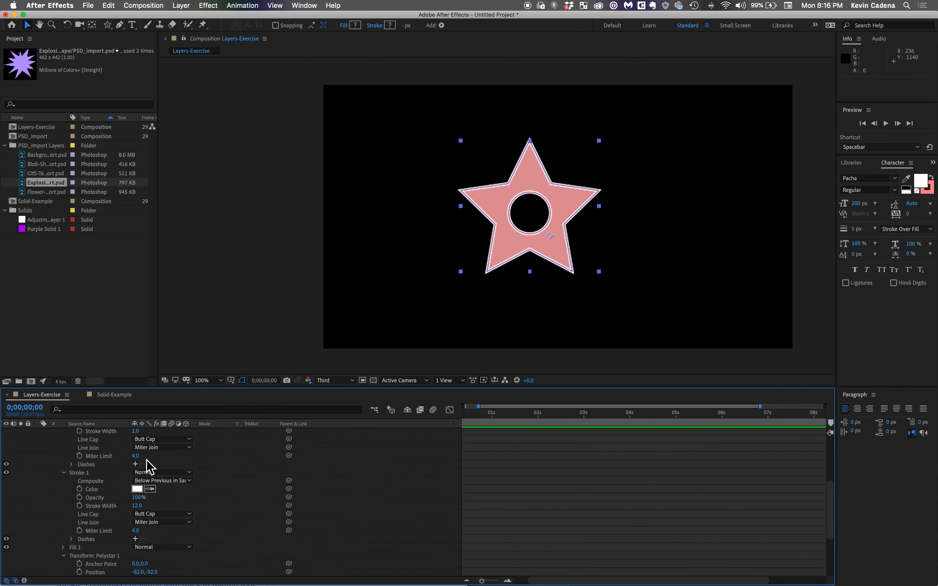
{"action": "scroll", "coordinate": [121, 495], "scroll_direction": "up", "scroll_amount": 10}
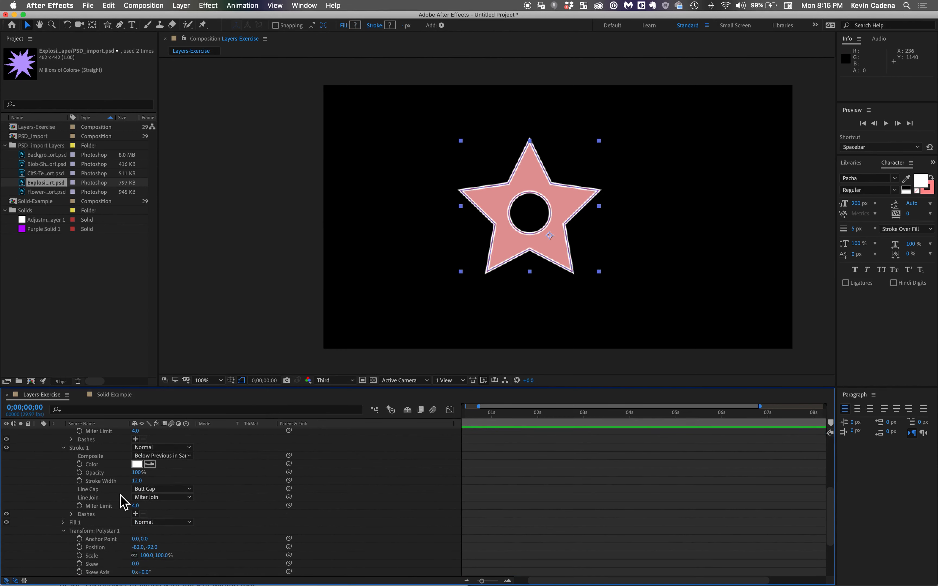
{"action": "scroll", "coordinate": [123, 502], "scroll_direction": "up", "scroll_amount": 2}
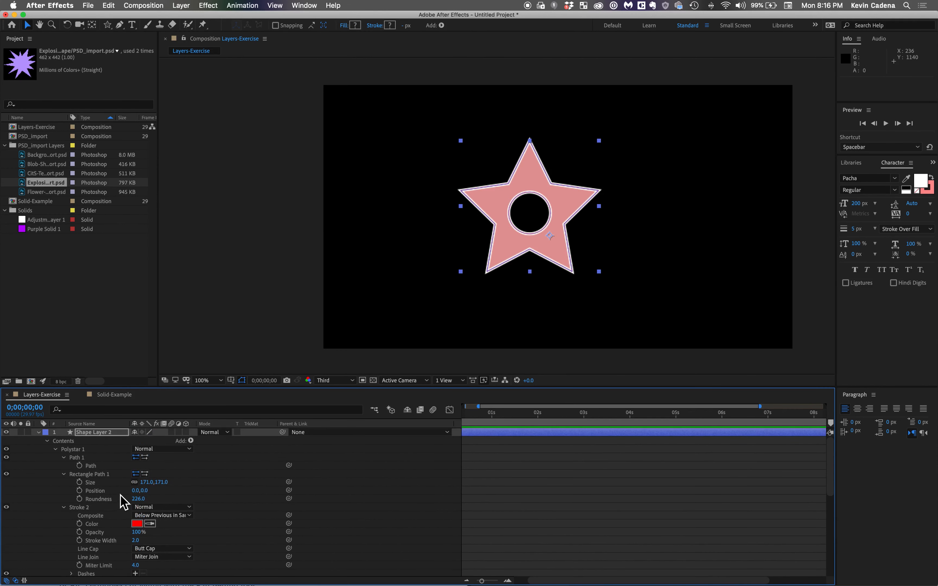
{"action": "scroll", "coordinate": [123, 502], "scroll_direction": "down", "scroll_amount": 2}
{"action": "left_click", "coordinate": [61, 442]}
{"action": "left_click", "coordinate": [56, 433]}
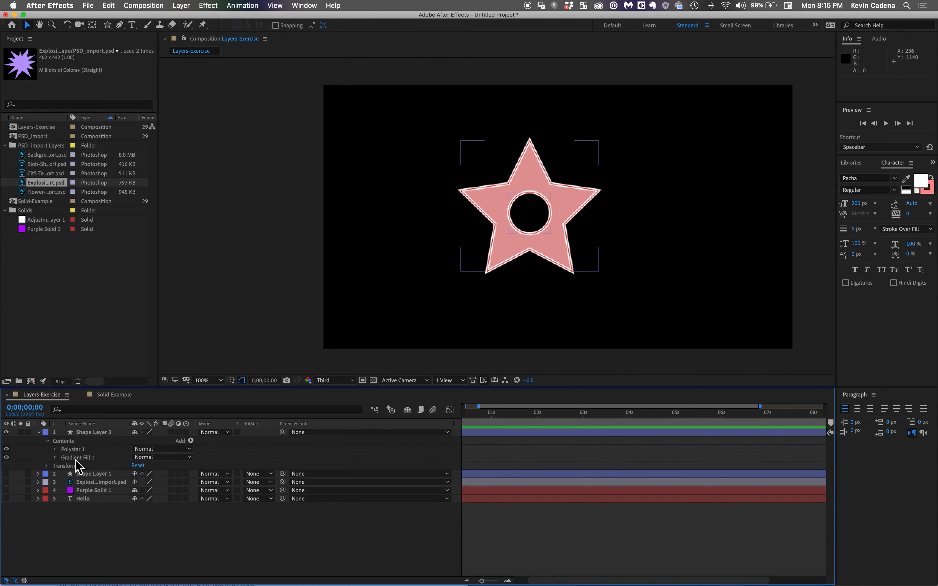
{"action": "left_click", "coordinate": [55, 457]}
{"action": "scroll", "coordinate": [60, 457], "scroll_direction": "down", "scroll_amount": 5}
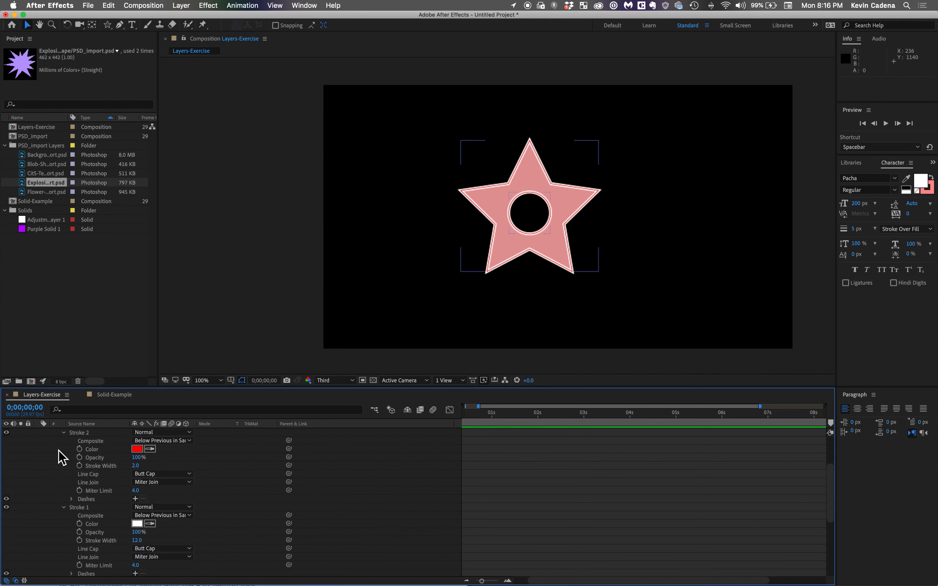
{"action": "scroll", "coordinate": [58, 451], "scroll_direction": "down", "scroll_amount": 4}
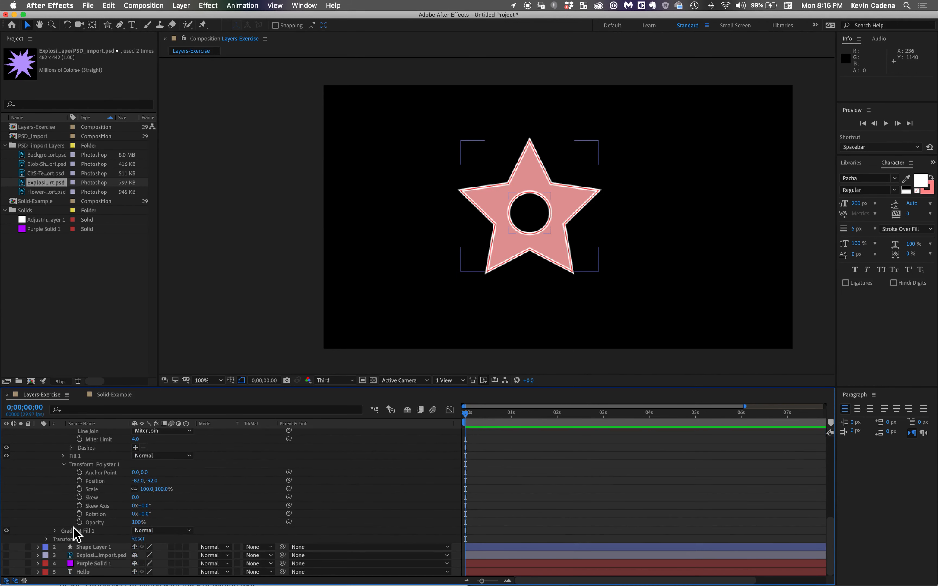
{"action": "left_click_drag", "start_coordinate": [72, 532], "coordinate": [79, 452]}
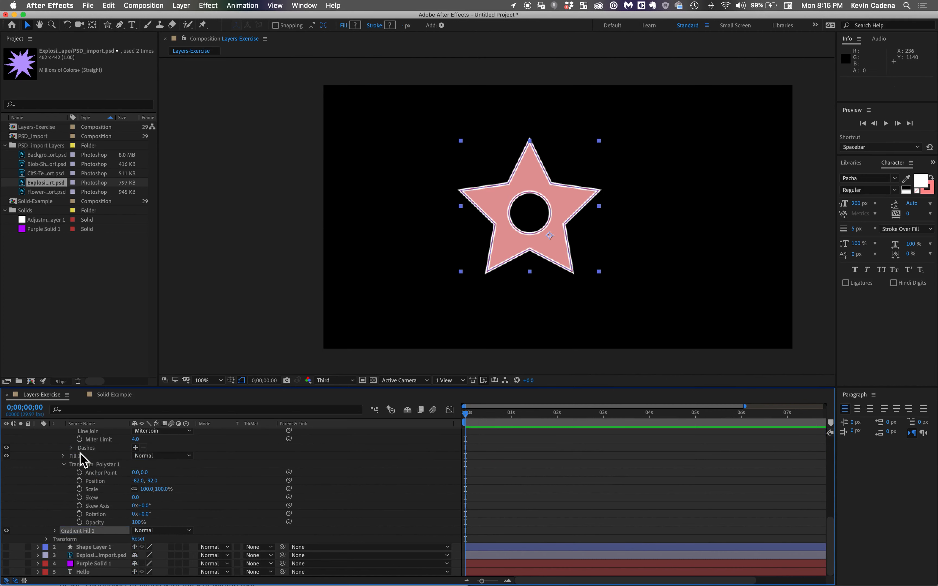
{"action": "left_click_drag", "start_coordinate": [69, 534], "coordinate": [82, 455]}
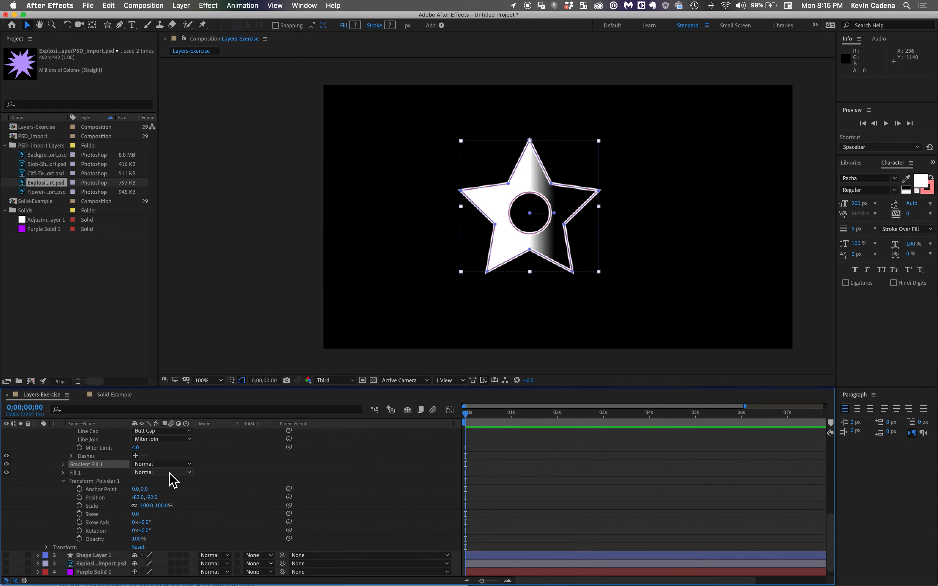
Step: Set Gradient Fill 1's blending mode to Multiply and shift the gradient's start point left, just past the round hole's left edge
{"action": "left_click", "coordinate": [81, 472]}
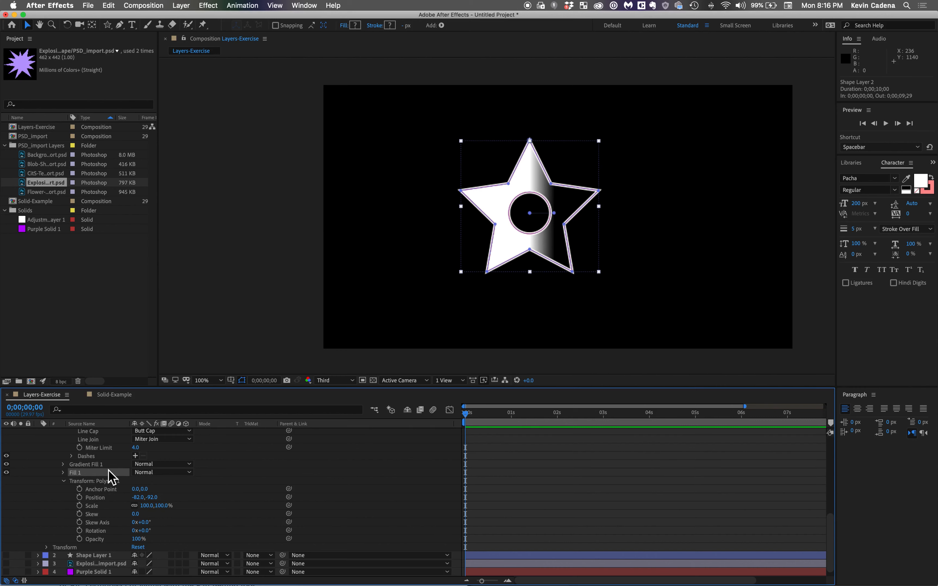
{"action": "left_click", "coordinate": [189, 465]}
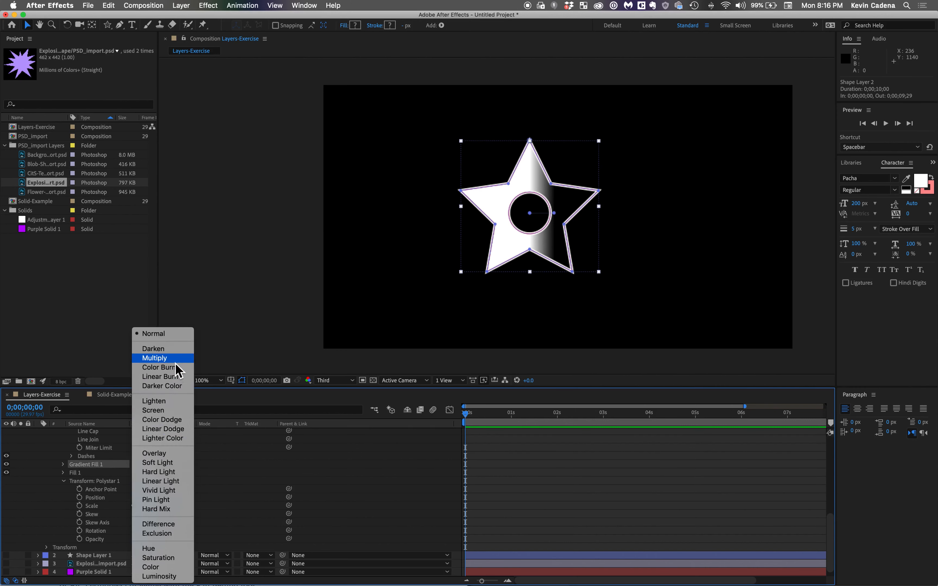
{"action": "left_click", "coordinate": [175, 358]}
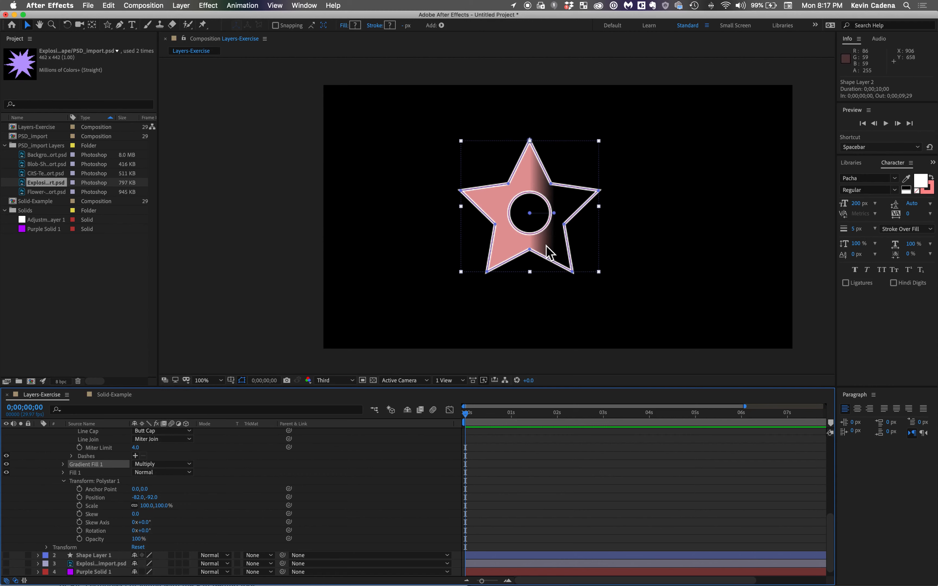
{"action": "left_click", "coordinate": [528, 212]}
{"action": "left_click_drag", "start_coordinate": [530, 214], "coordinate": [504, 215]}
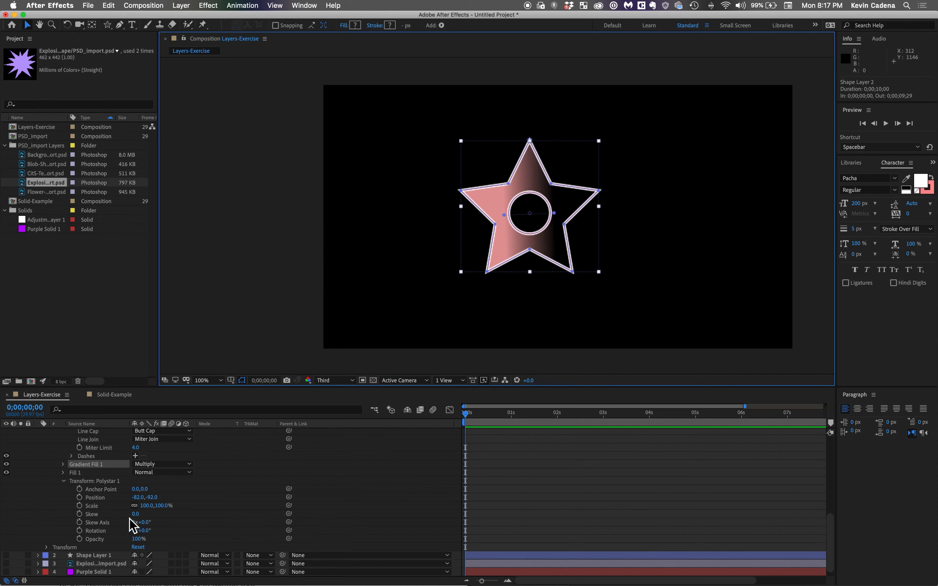
Step: Examine the transform properties of the Polystar 1 group
{"action": "left_click", "coordinate": [102, 482]}
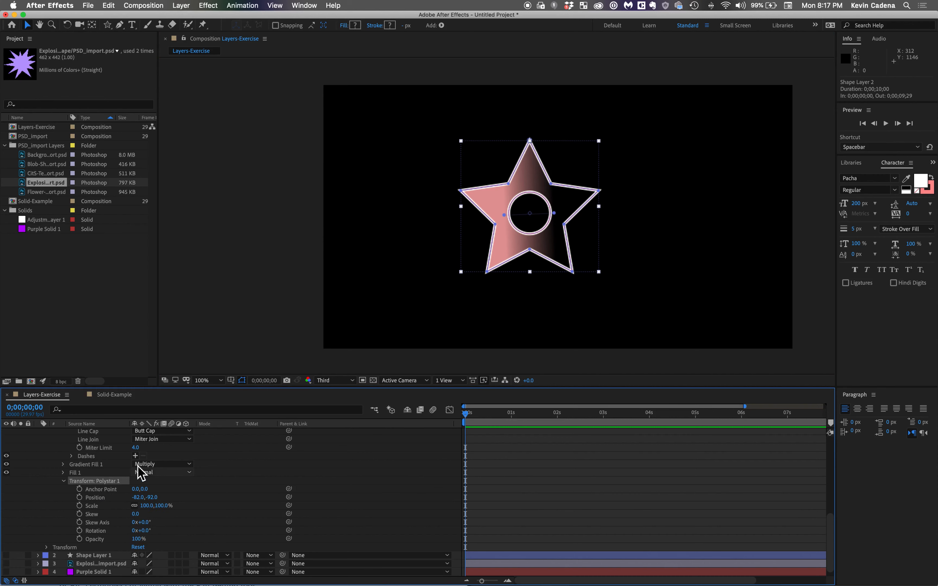
{"action": "scroll", "coordinate": [151, 490], "scroll_direction": "down", "scroll_amount": 1}
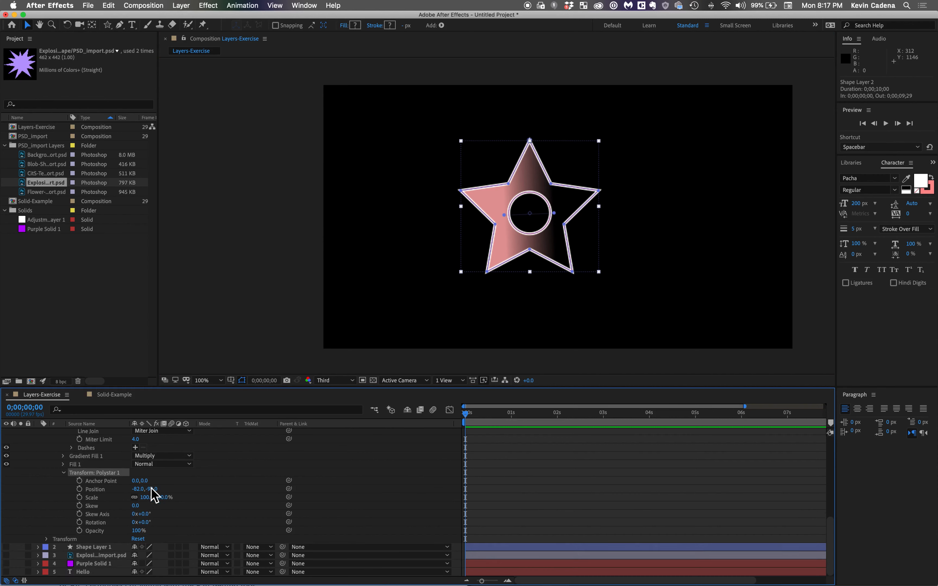